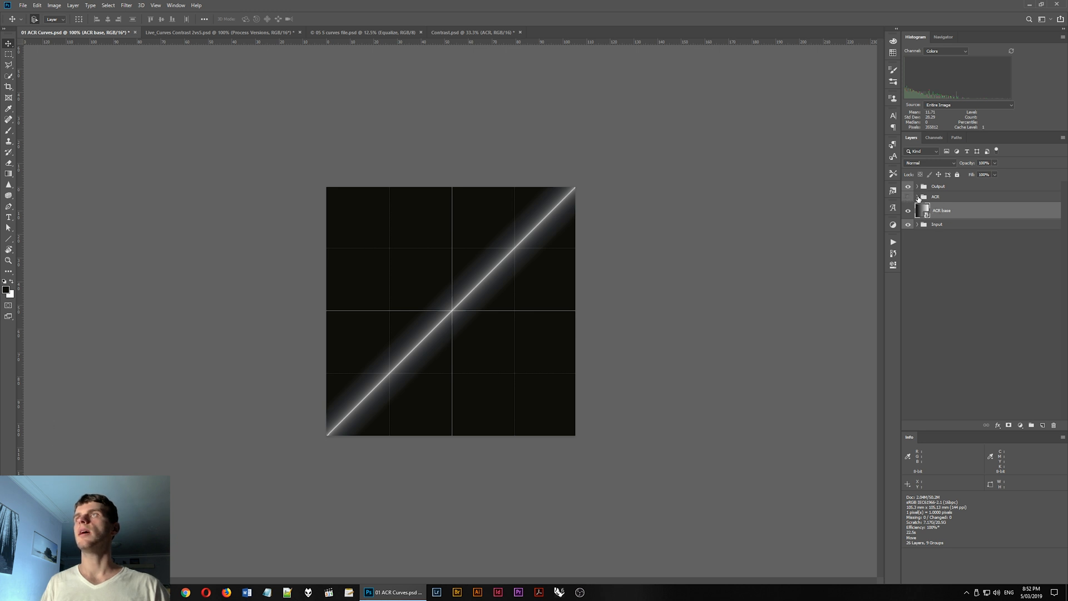
Expand the ACR group and make its Exposure -1, Exposure -2 and Exposure -3 layers visible one after another.
{"action": "left_click", "coordinate": [917, 197]}
{"action": "scroll", "coordinate": [923, 325], "scroll_direction": "down", "scroll_amount": 2}
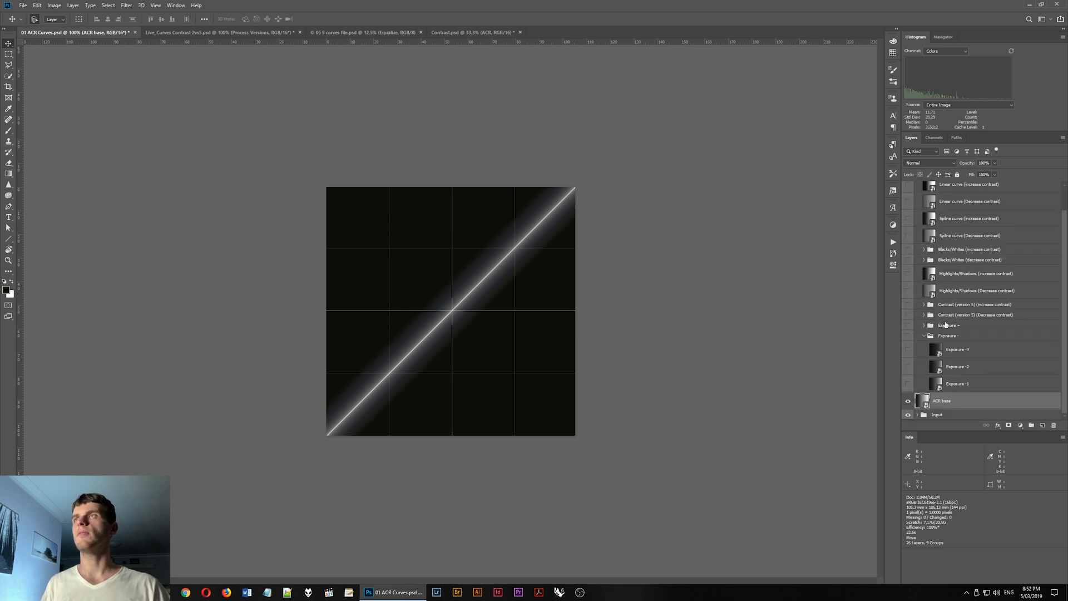
{"action": "left_click", "coordinate": [908, 384]}
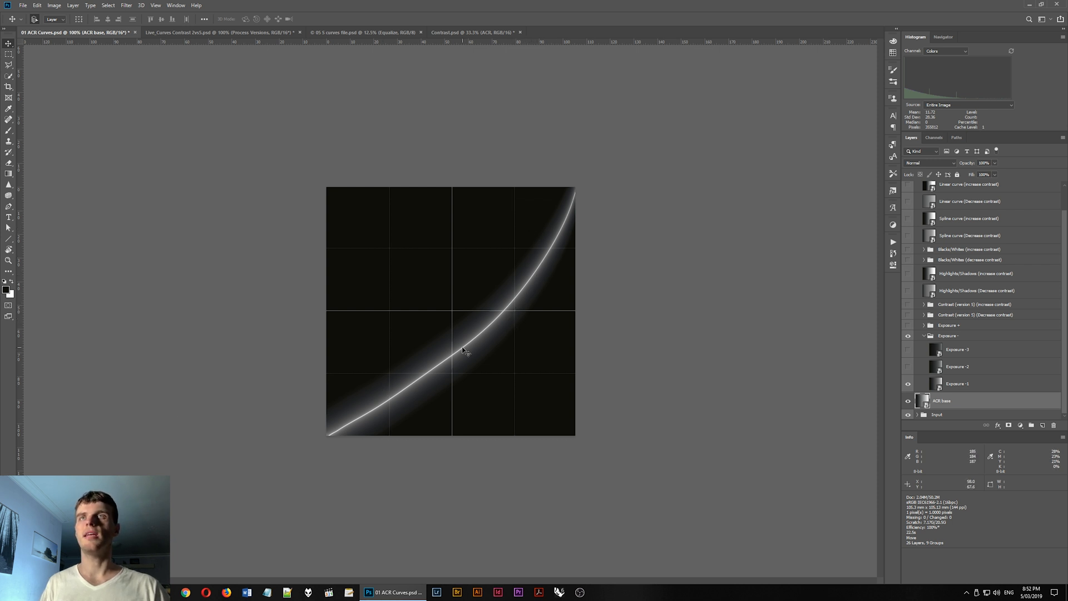
{"action": "left_click", "coordinate": [908, 366]}
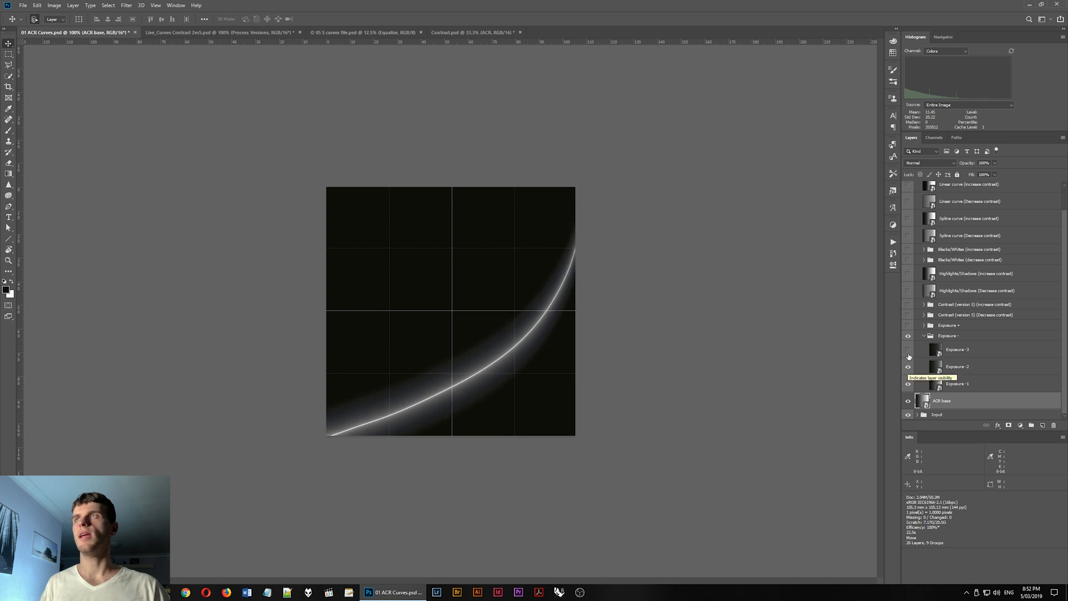
{"action": "left_click", "coordinate": [908, 349]}
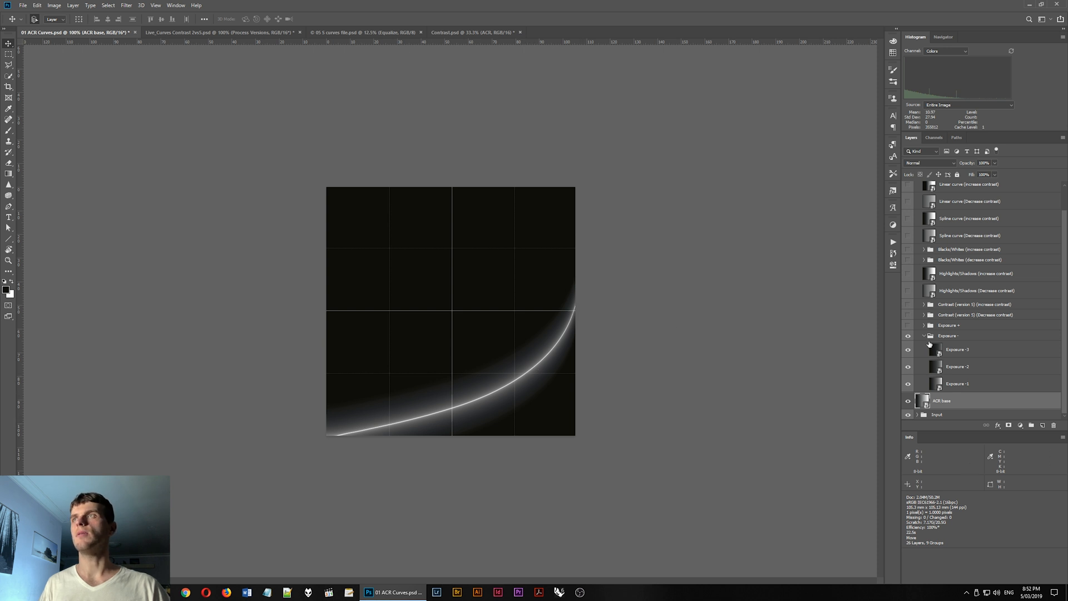
Collapse the Exposure - group and show the Exposure +1, Exposure +2 and Exposure +3 layers of the Exposure + group in turn.
{"action": "left_click", "coordinate": [929, 337]}
{"action": "left_click", "coordinate": [923, 335]}
{"action": "left_click", "coordinate": [923, 352]}
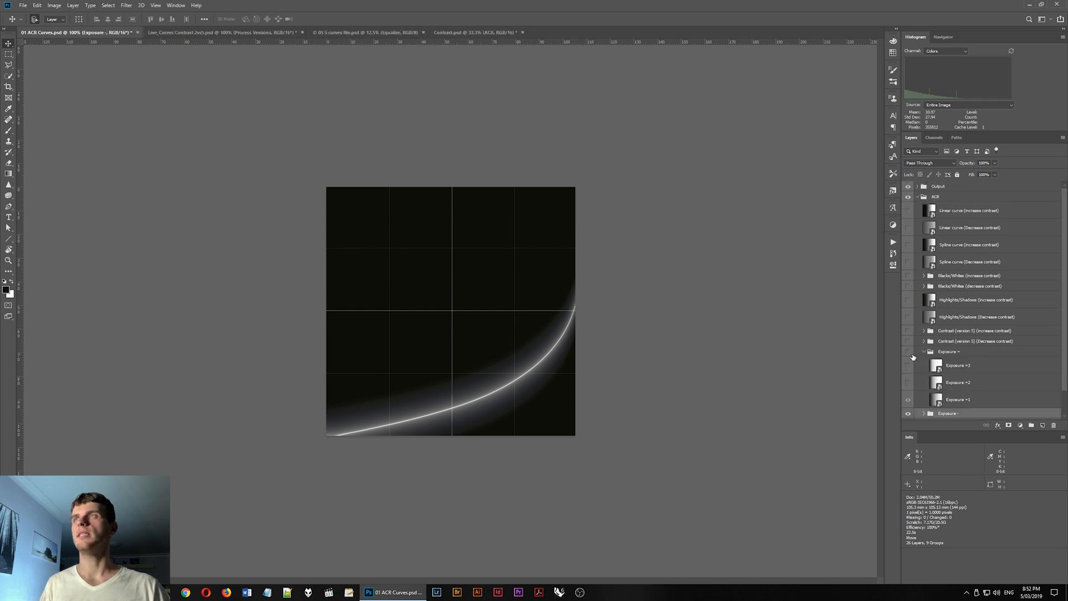
{"action": "left_click", "coordinate": [908, 400]}
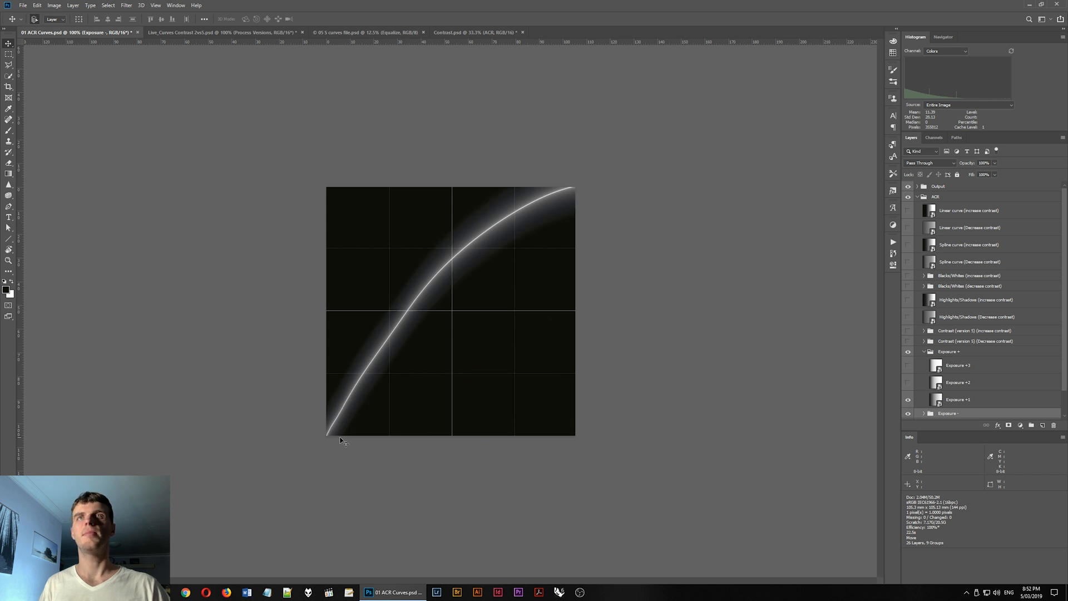
{"action": "left_click", "coordinate": [908, 383]}
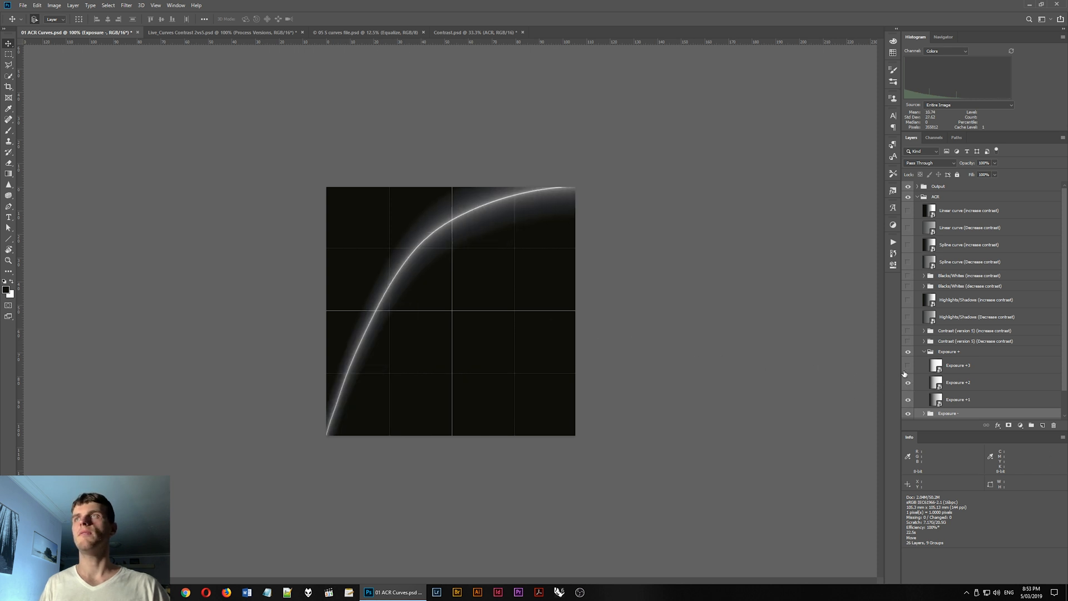
{"action": "left_click", "coordinate": [907, 366]}
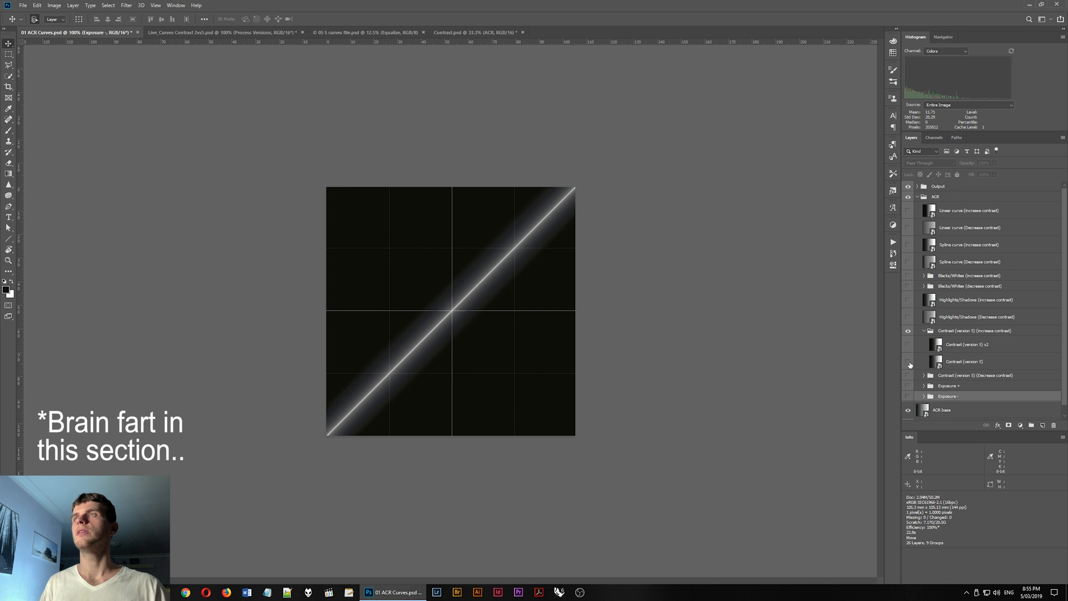
Show the Contrast (version 5) layer and its x2 version in the increase contrast group, and collapse the group.
{"action": "left_click", "coordinate": [908, 362]}
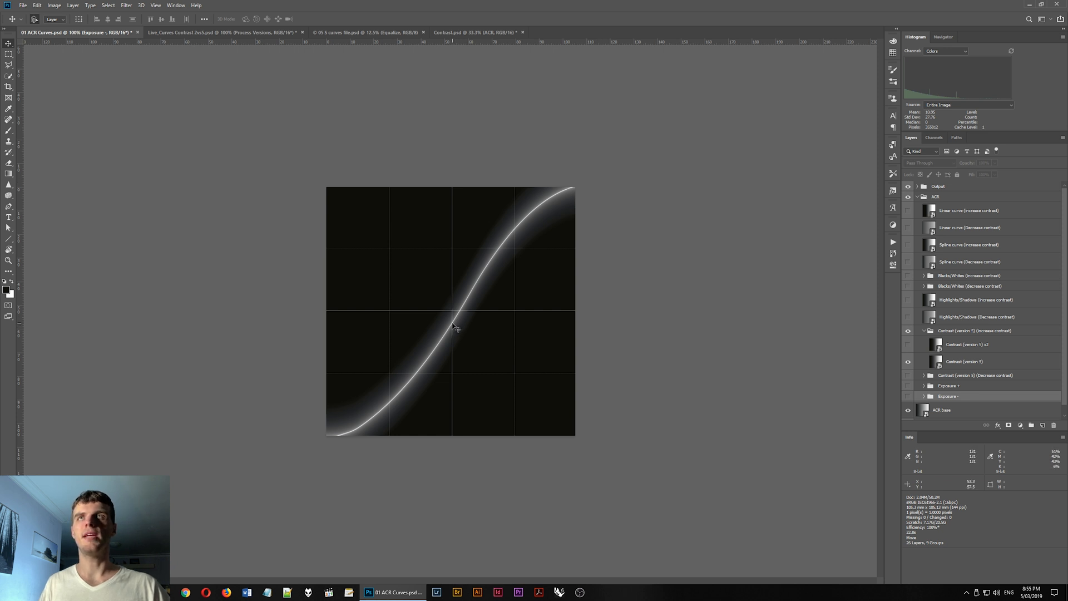
{"action": "left_click", "coordinate": [908, 345]}
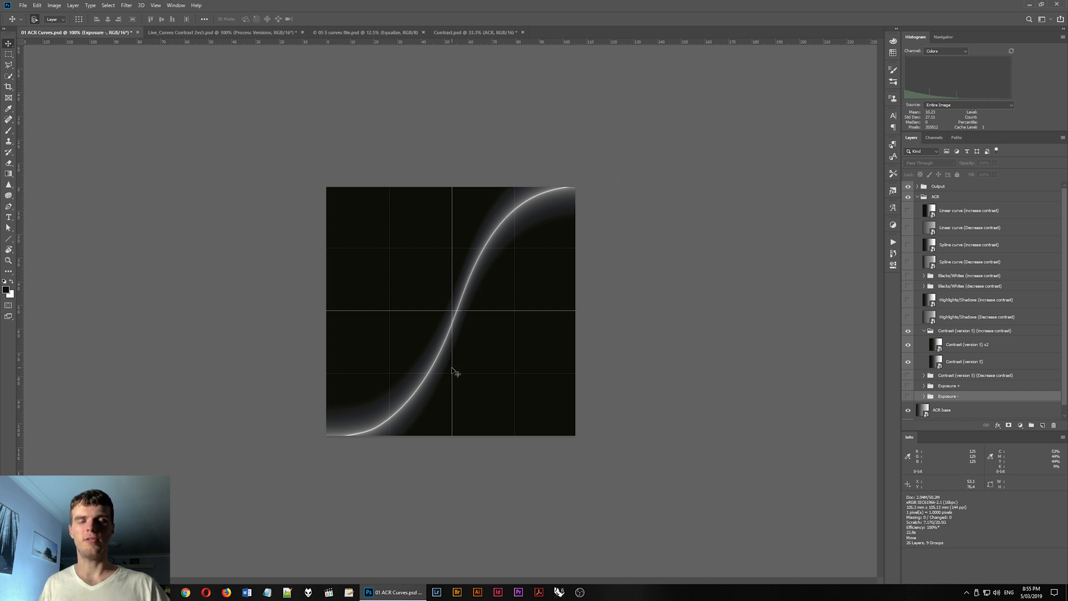
{"action": "left_click", "coordinate": [924, 331]}
In the Live_Curves Contrast 2vs5 document, compare the version 2 and version 5 Normal contrast layers, checking version 5's Camera Raw calibration settings.
{"action": "left_click", "coordinate": [257, 33]}
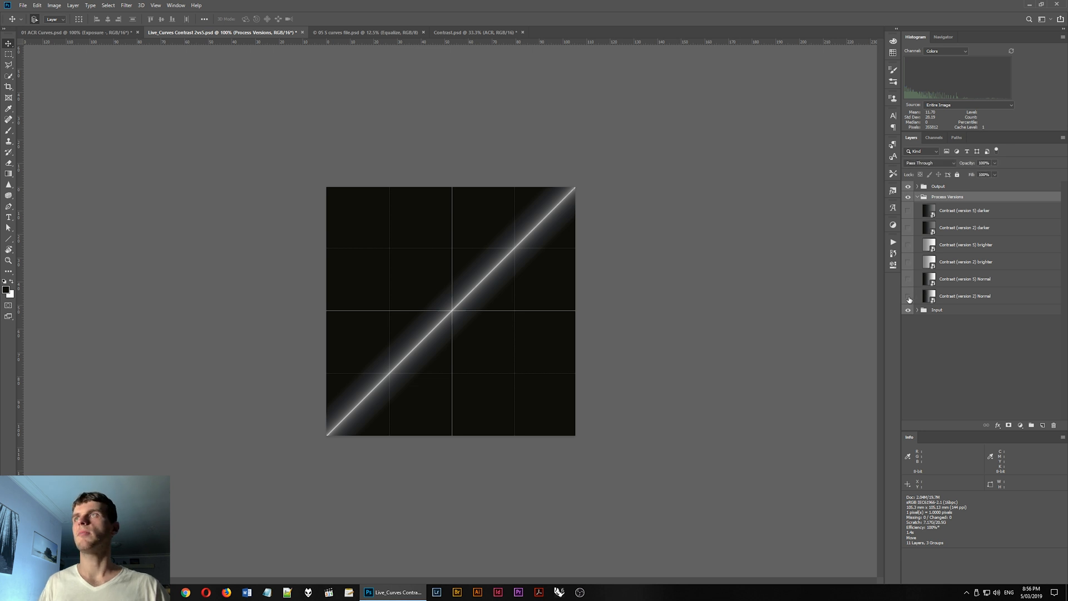
{"action": "left_click", "coordinate": [908, 297]}
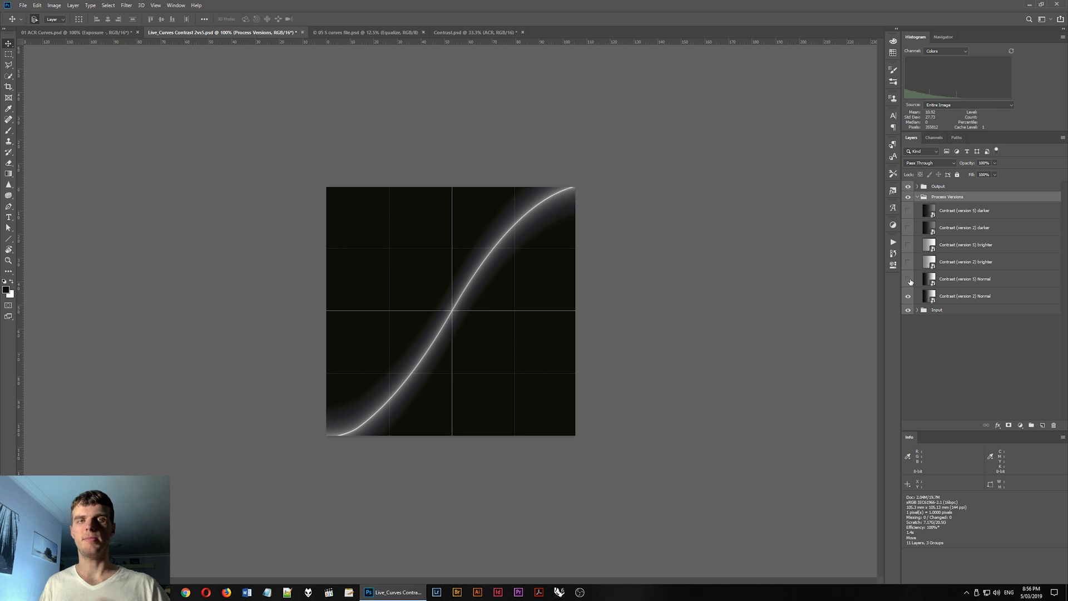
{"action": "double_click", "coordinate": [932, 282]}
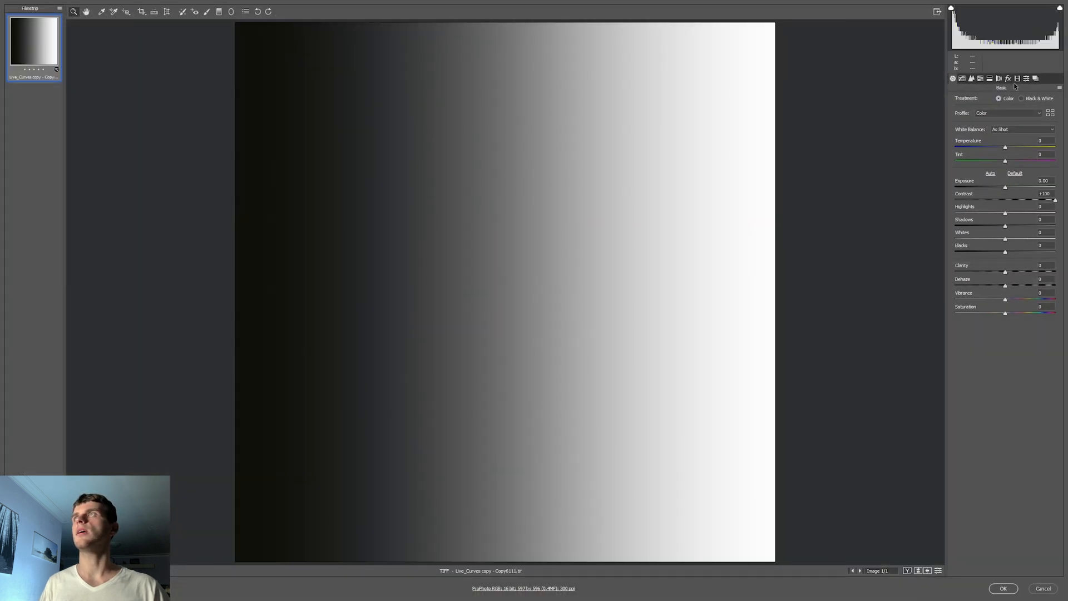
{"action": "left_click", "coordinate": [1026, 79]}
{"action": "left_click", "coordinate": [1043, 588]}
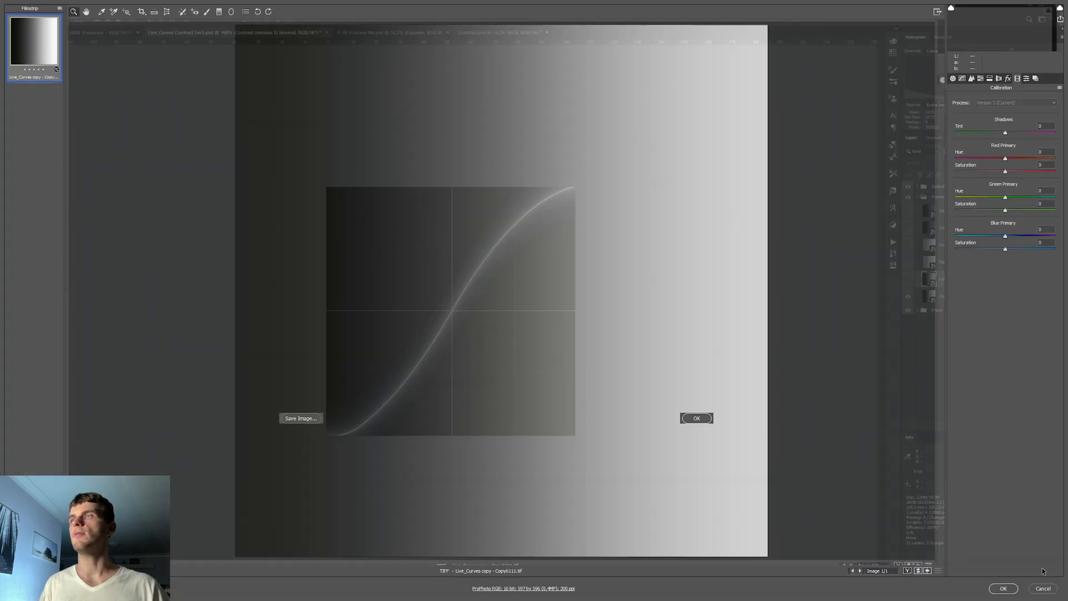
{"action": "left_click", "coordinate": [908, 280]}
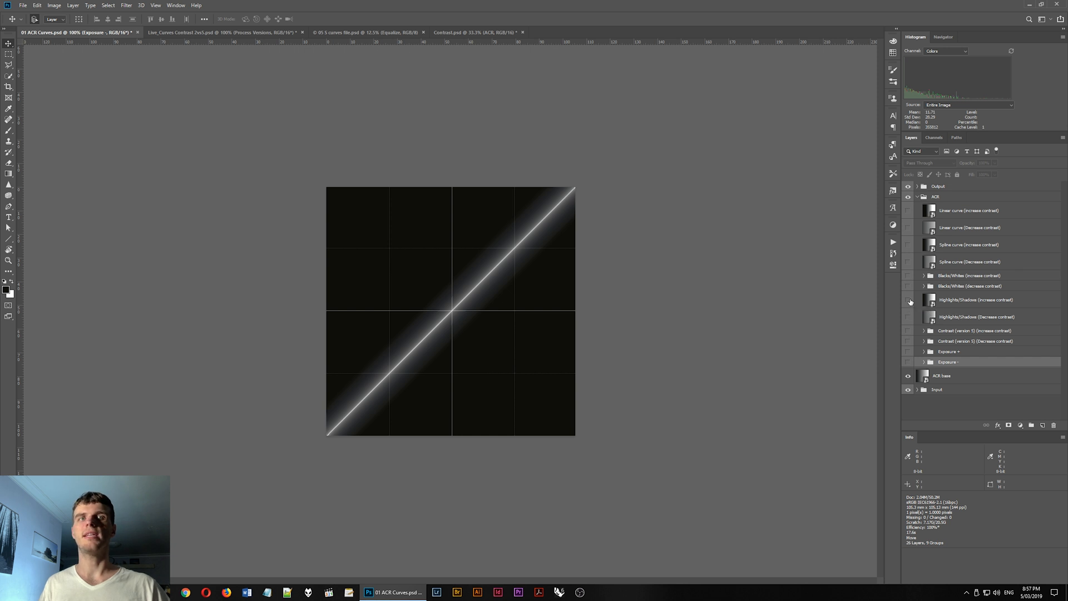
Show Highlights/Shadows (Increase contrast) in 01 ACR Curves, check its Camera Raw settings, and swap it for the Decrease contrast layer.
{"action": "left_click", "coordinate": [908, 300]}
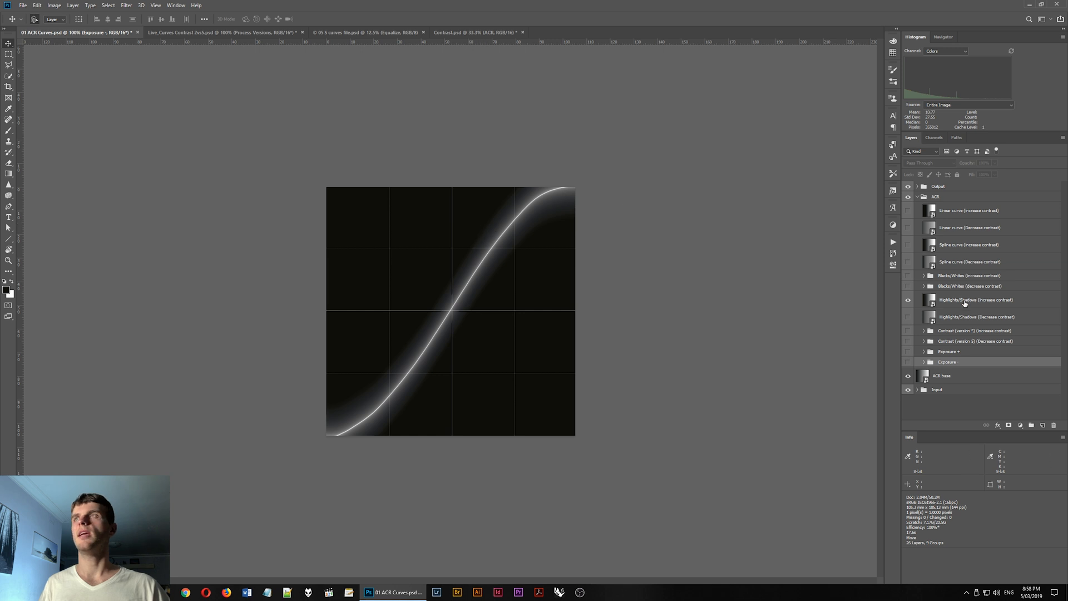
{"action": "left_click", "coordinate": [933, 305]}
{"action": "double_click", "coordinate": [929, 300]}
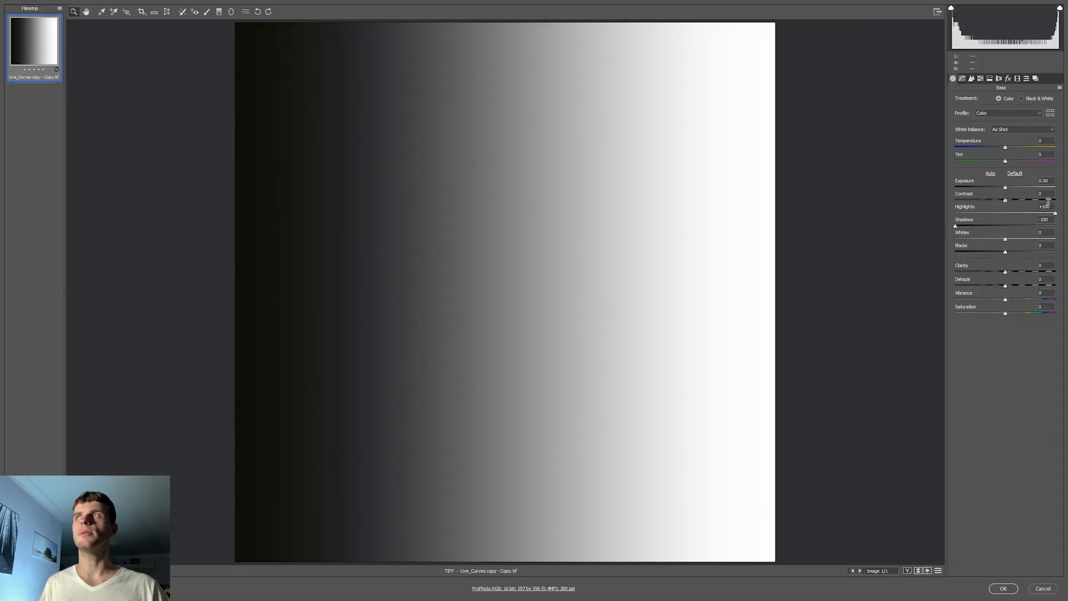
{"action": "left_click", "coordinate": [1042, 588]}
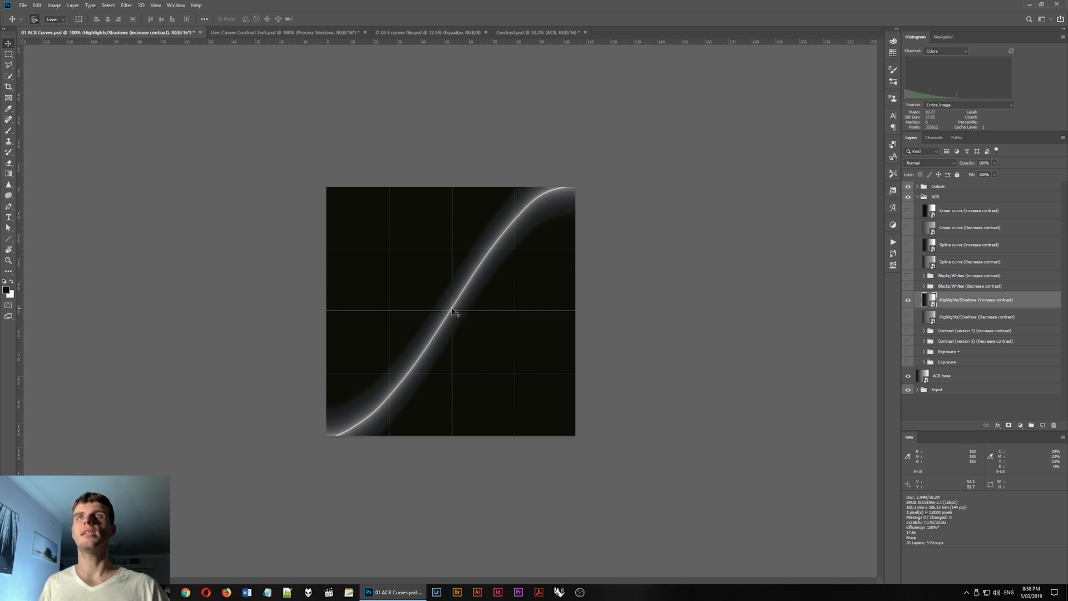
{"action": "left_click", "coordinate": [908, 301]}
{"action": "left_click", "coordinate": [908, 317]}
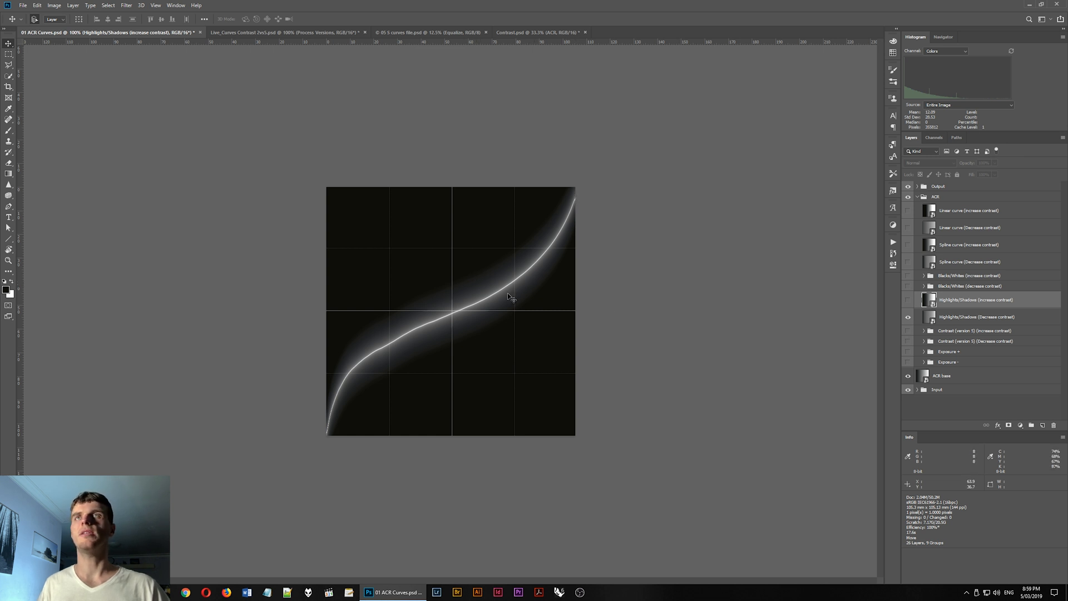
Expand the Blacks/Whites (increase contrast) group to display its Blacks/Whites layer, and hide Highlights/Shadows (Decrease contrast).
{"action": "left_click", "coordinate": [923, 275]}
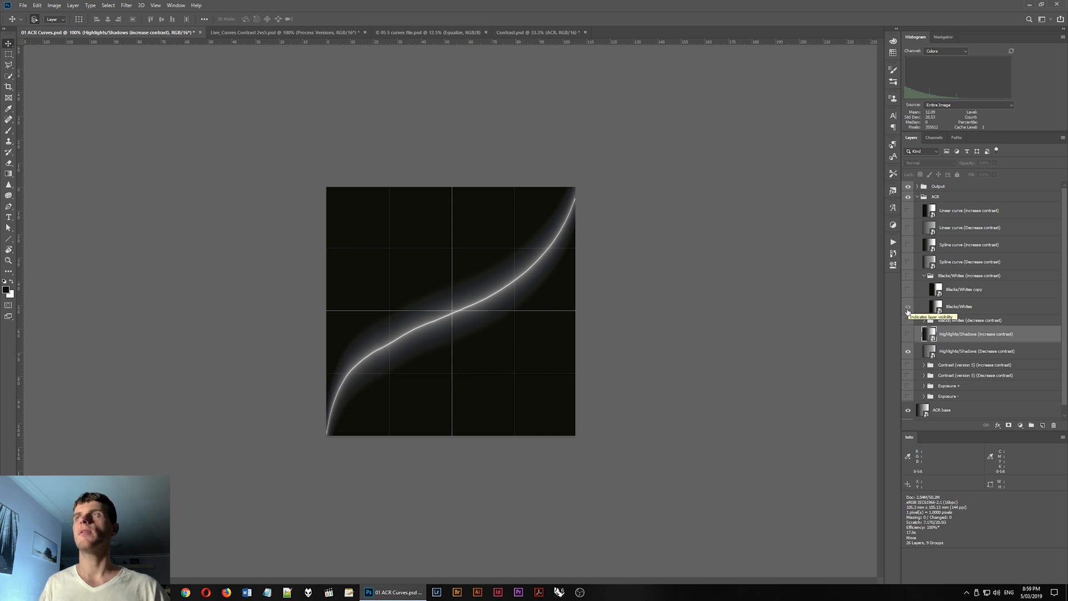
{"action": "double_click", "coordinate": [938, 307]}
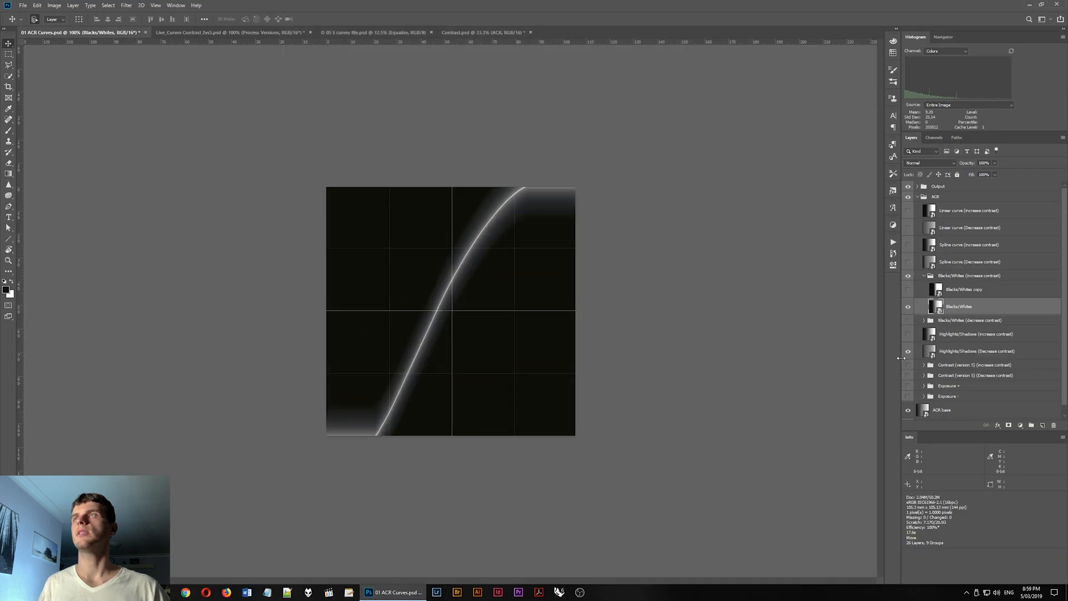
{"action": "left_click", "coordinate": [908, 351]}
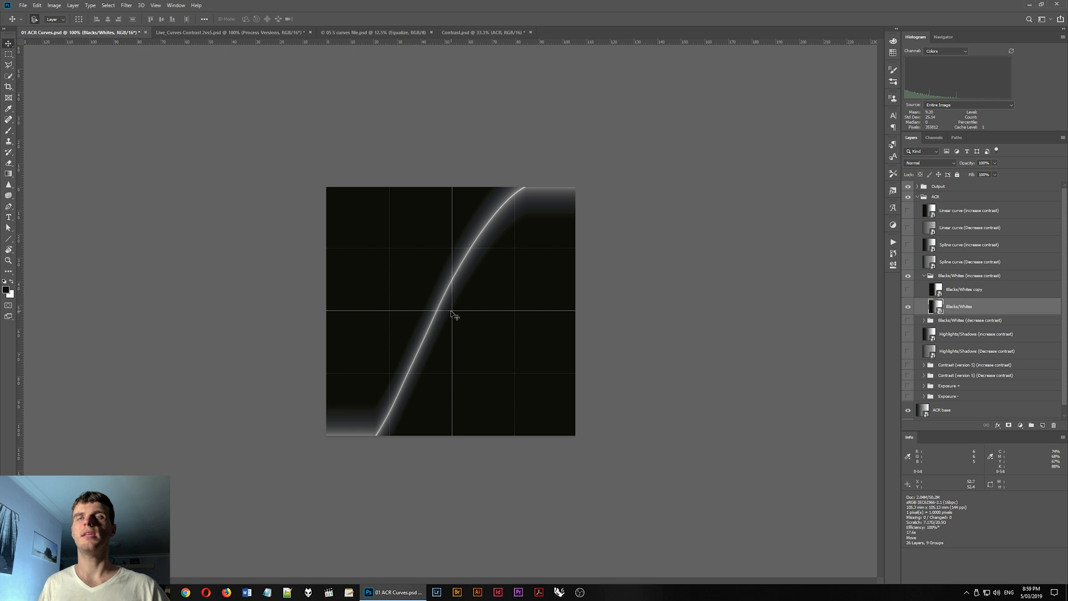
Toggle the Blacks/Whites copy layer on and off to compare the doubled increase contrast curve with the single one.
{"action": "left_click", "coordinate": [908, 291]}
{"action": "left_click", "coordinate": [908, 290]}
{"action": "left_click", "coordinate": [908, 290]}
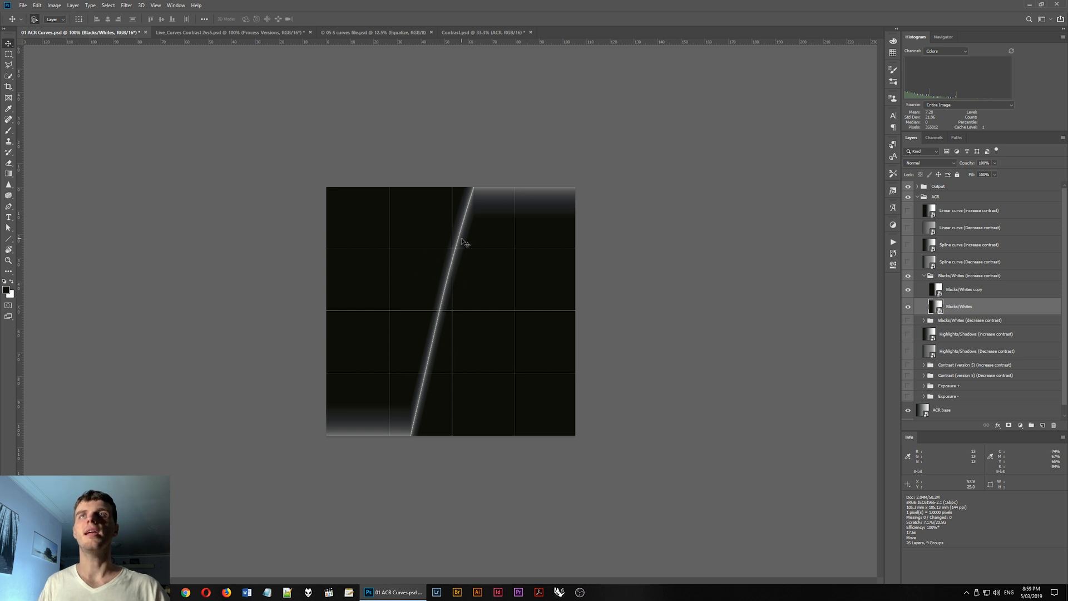
{"action": "left_click", "coordinate": [907, 289]}
{"action": "left_click", "coordinate": [907, 290]}
{"action": "left_click", "coordinate": [907, 290]}
{"action": "left_click", "coordinate": [907, 290]}
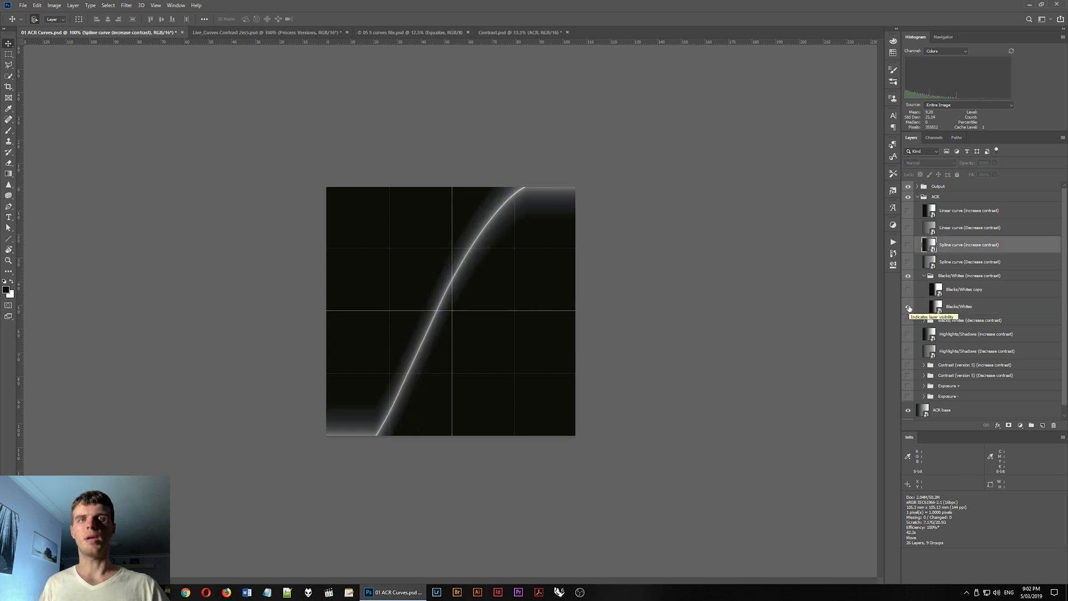
Display the Blacks/Whites layer of the decrease contrast group, check its Camera Raw settings, and compare it with the increase contrast curve.
{"action": "left_click", "coordinate": [909, 307]}
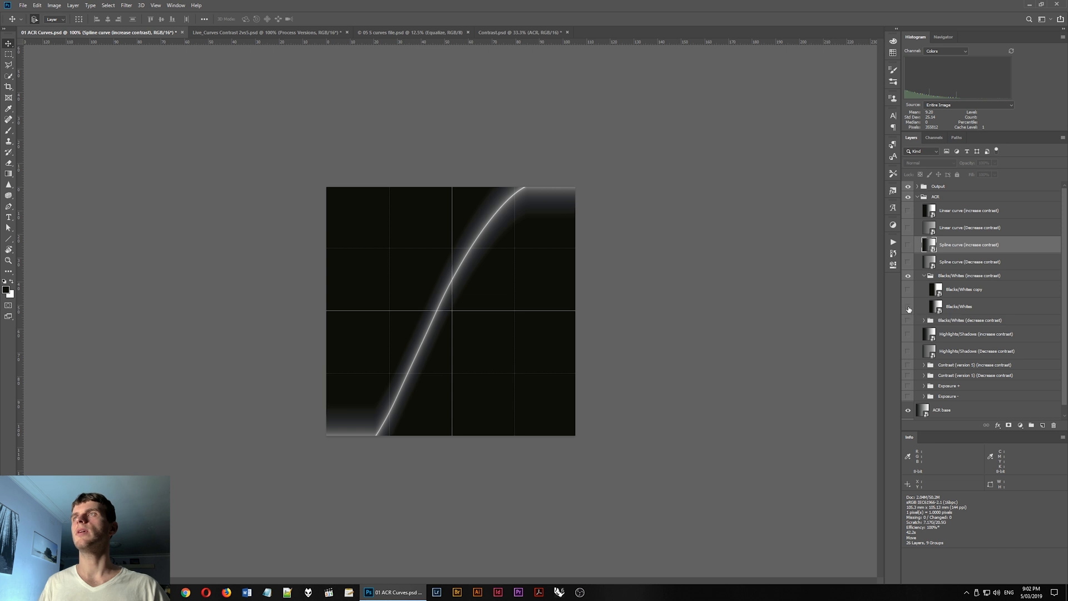
{"action": "left_click", "coordinate": [923, 321]}
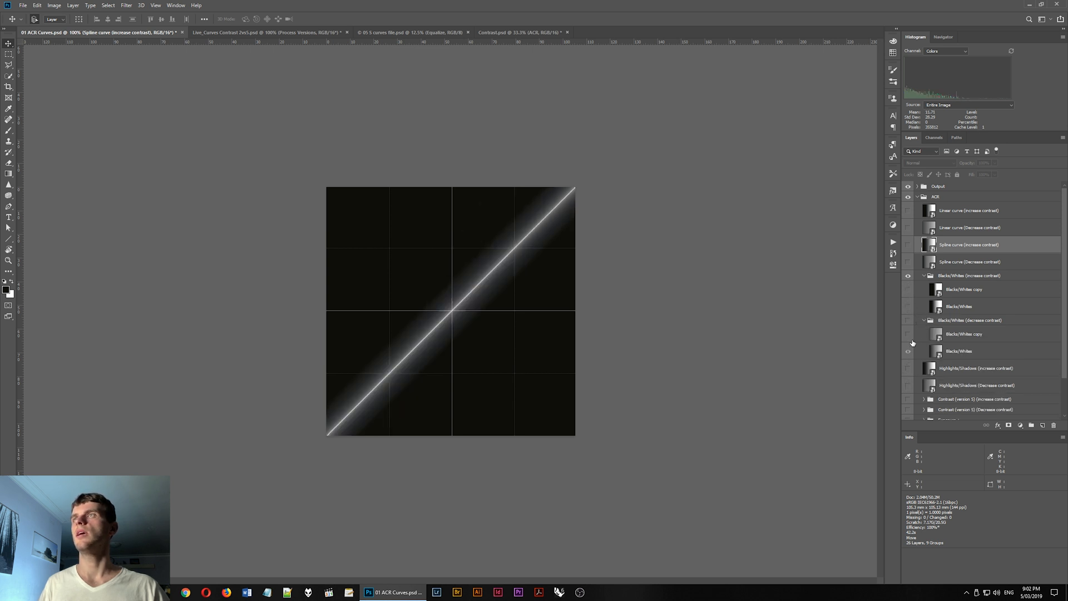
{"action": "left_click", "coordinate": [908, 352]}
{"action": "left_click", "coordinate": [939, 352]}
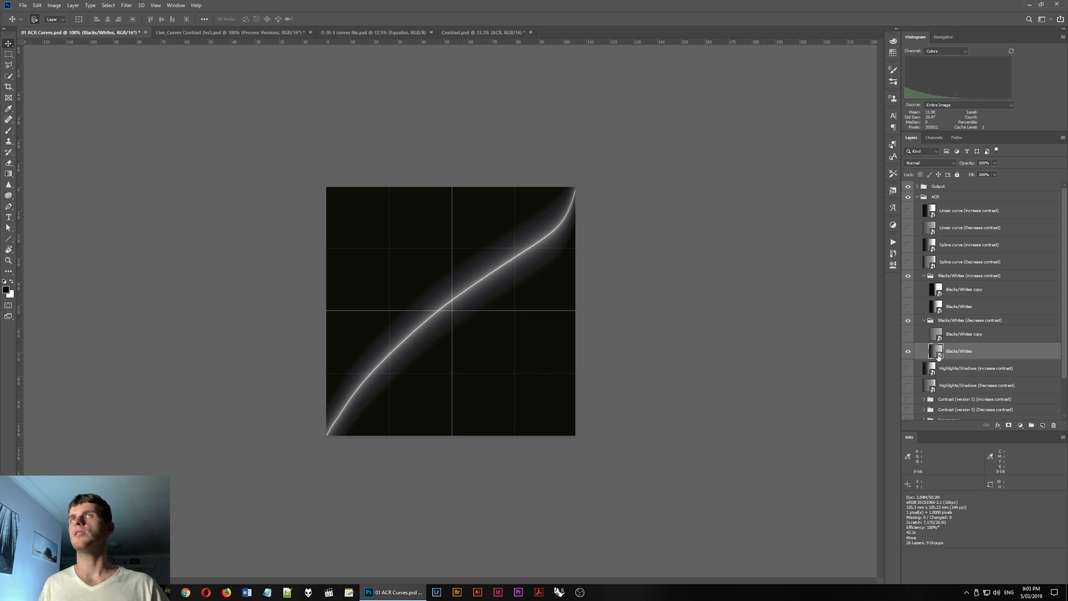
{"action": "double_click", "coordinate": [935, 351]}
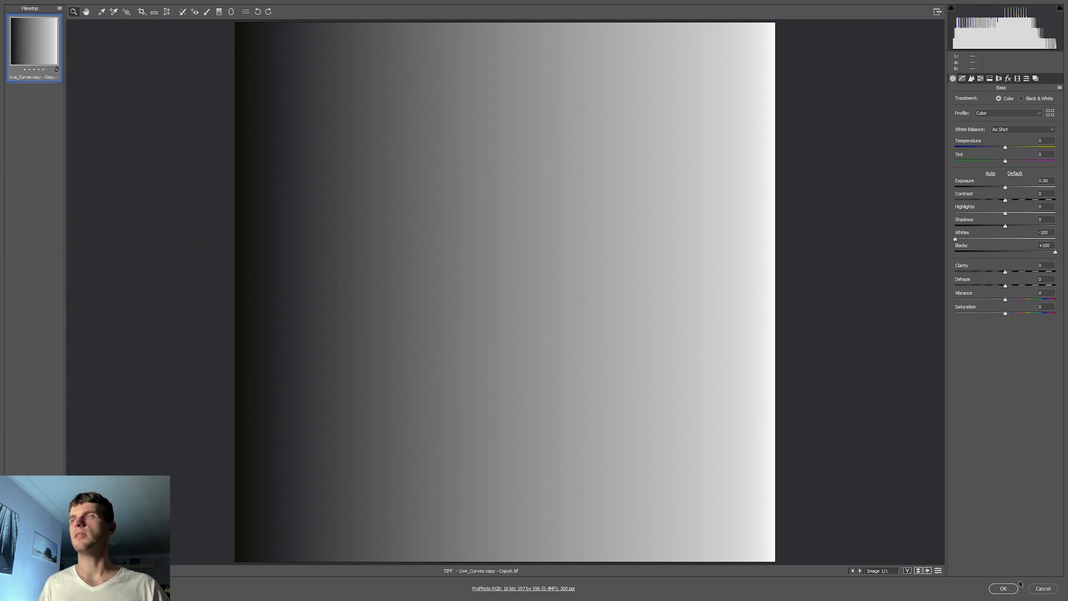
{"action": "left_click", "coordinate": [1042, 588]}
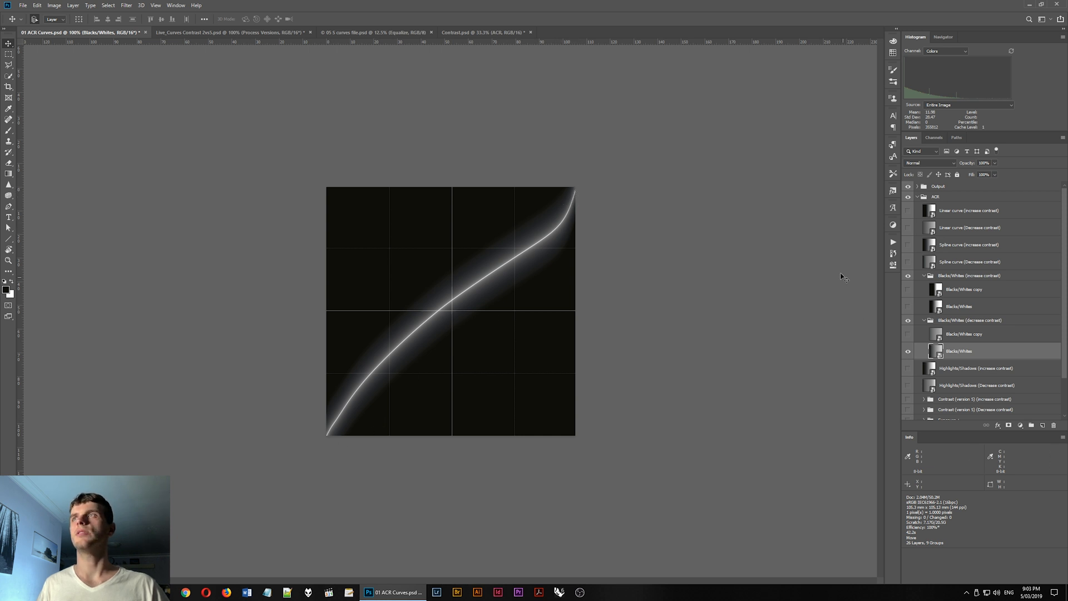
{"action": "left_click", "coordinate": [908, 306]}
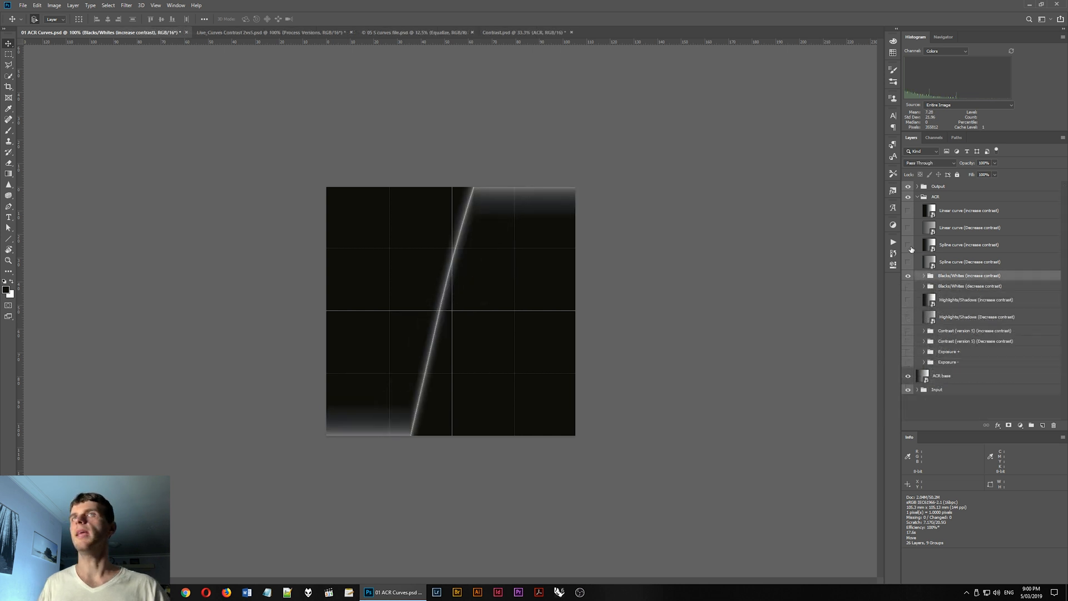
Compare the Spline curve increase and decrease contrast layers with the Blacks/Whites group hidden, and display Linear curve (increase contrast).
{"action": "left_click", "coordinate": [908, 245]}
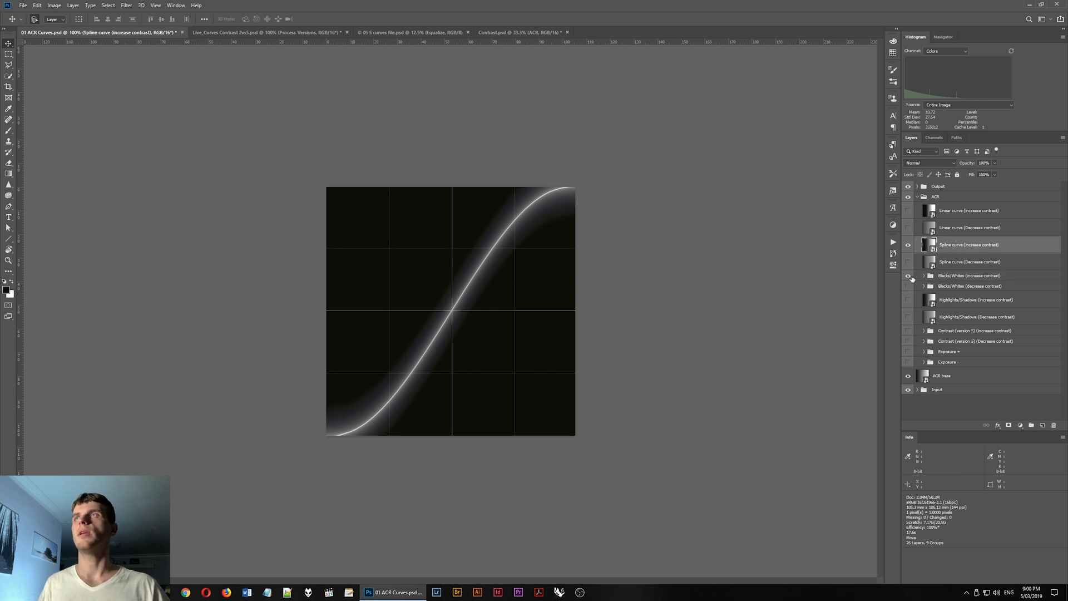
{"action": "left_click", "coordinate": [909, 277]}
{"action": "left_click", "coordinate": [908, 261]}
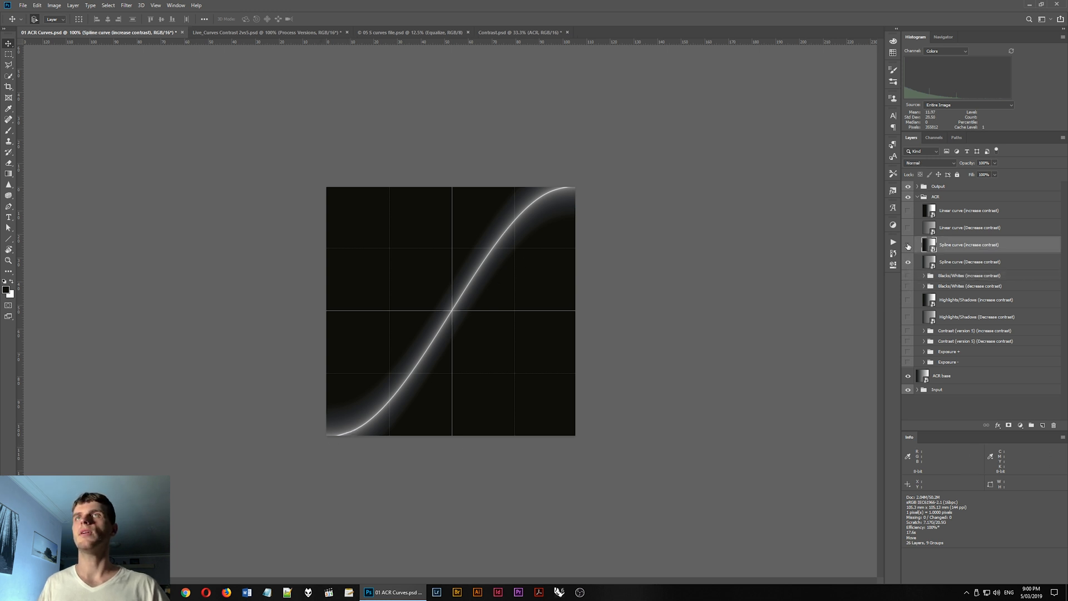
{"action": "left_click", "coordinate": [908, 245]}
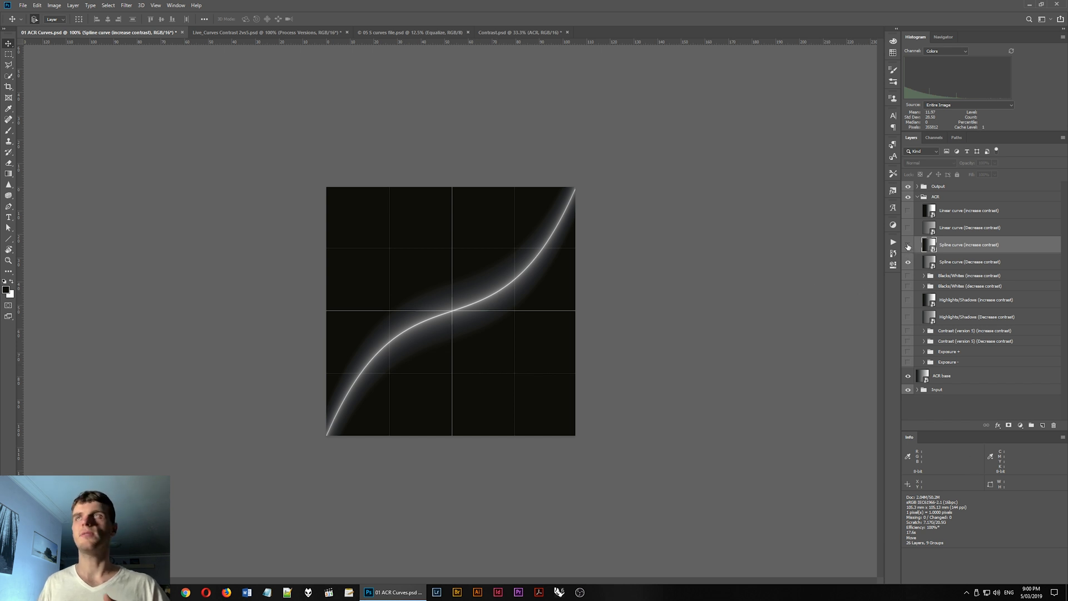
{"action": "left_click", "coordinate": [908, 245]}
{"action": "left_click", "coordinate": [909, 244]}
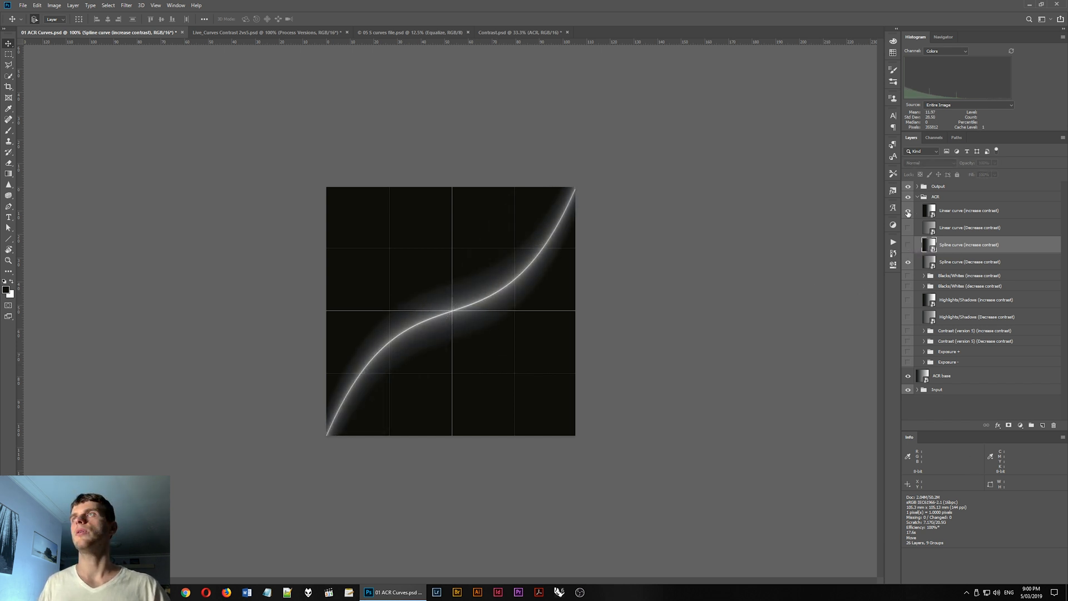
{"action": "left_click", "coordinate": [908, 211]}
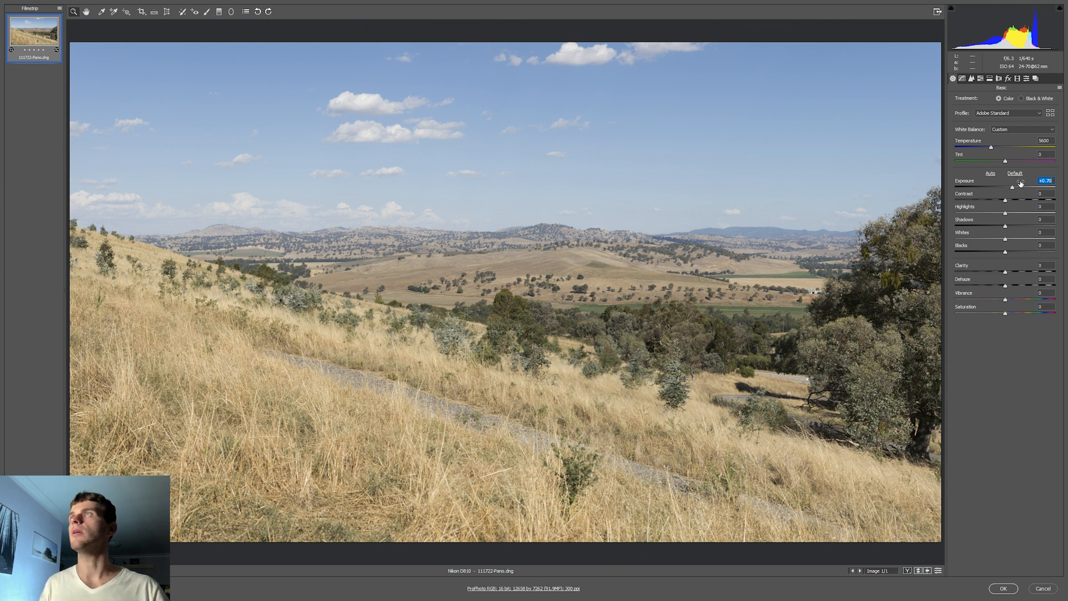
Try exposure settings ranging from +2.45 down to -2.95 on the landscape, and return the exposure to +0.70.
{"action": "key", "text": "Up"}
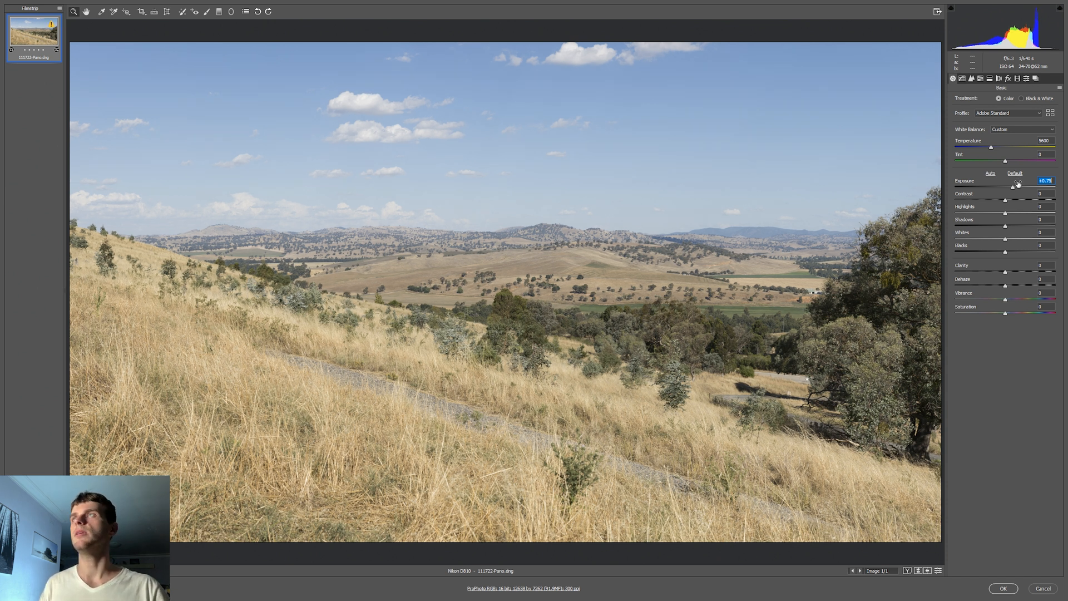
{"action": "left_click_drag", "start_coordinate": [1017, 184], "coordinate": [1027, 184]}
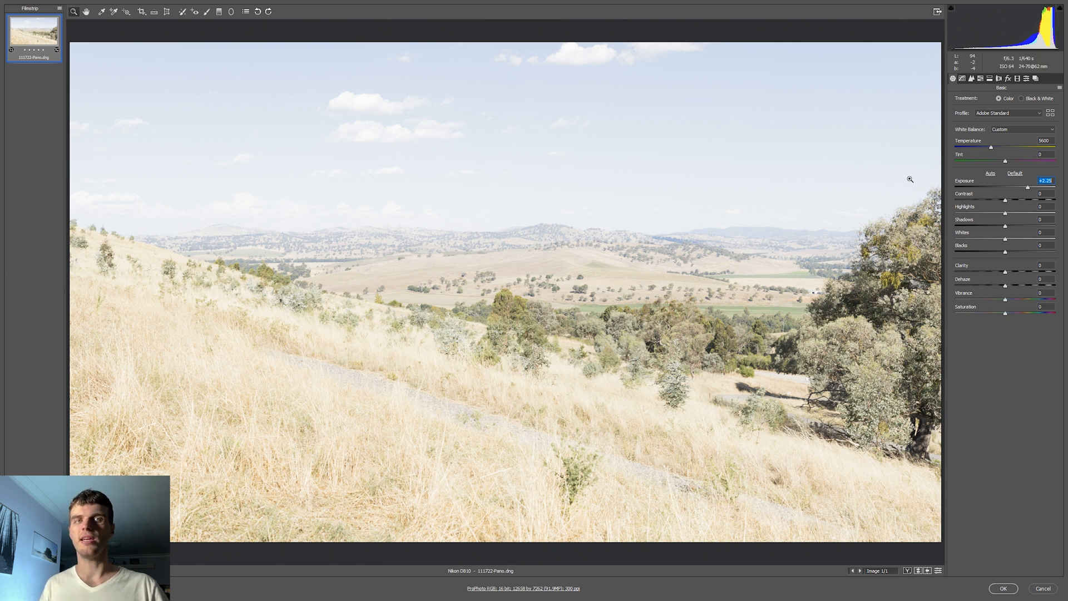
{"action": "left_click_drag", "start_coordinate": [1017, 183], "coordinate": [1019, 184]}
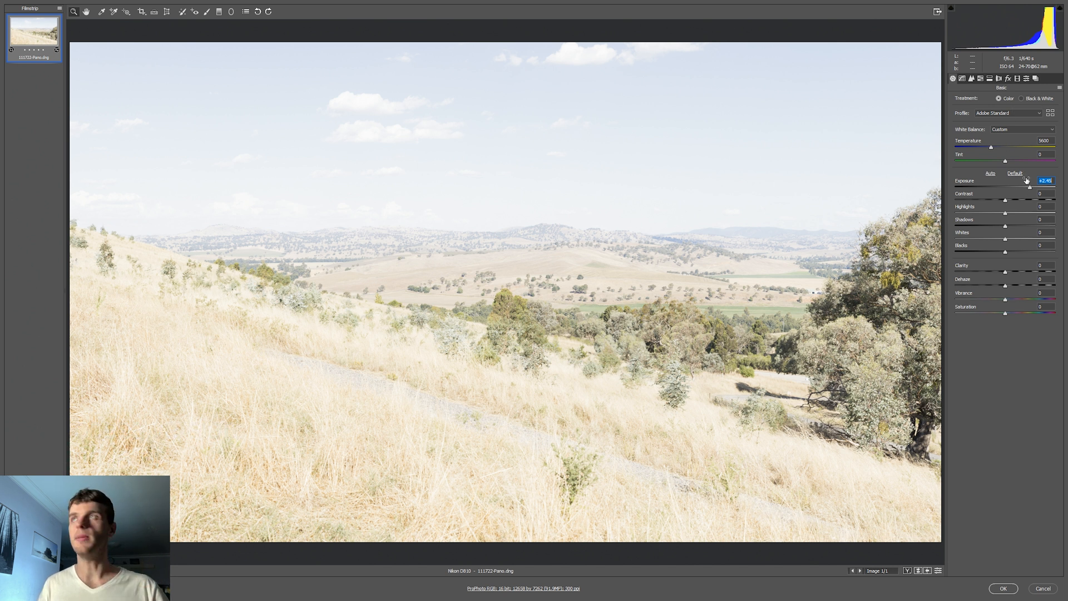
{"action": "left_click_drag", "start_coordinate": [1025, 181], "coordinate": [975, 184]}
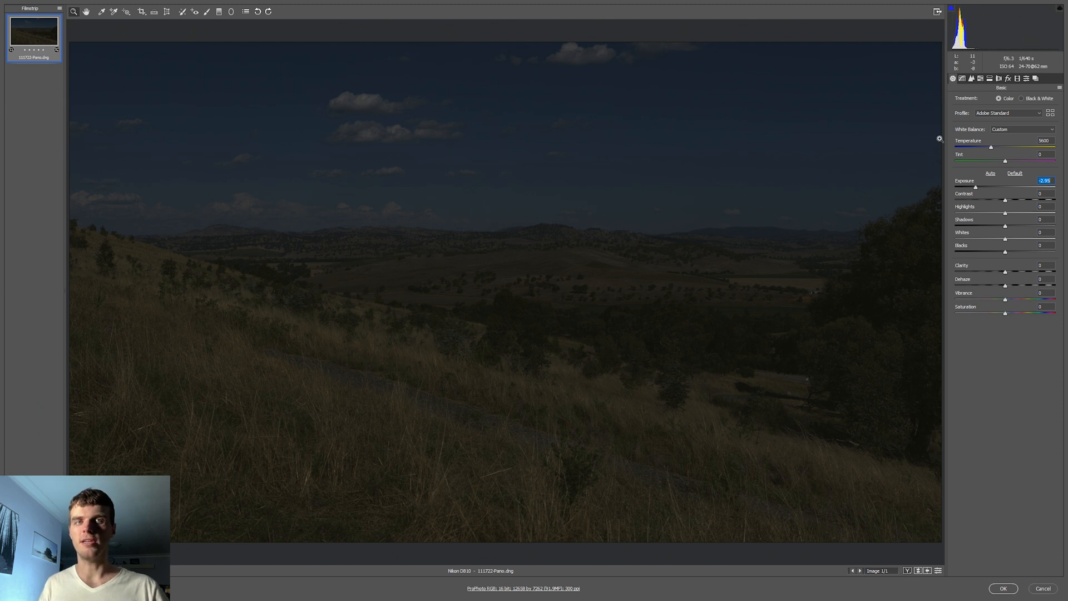
{"action": "left_click_drag", "start_coordinate": [975, 186], "coordinate": [1013, 185]}
Raise the landscape's contrast to +100 and reduce its exposure to +0.50.
{"action": "left_click_drag", "start_coordinate": [1005, 197], "coordinate": [1057, 197]}
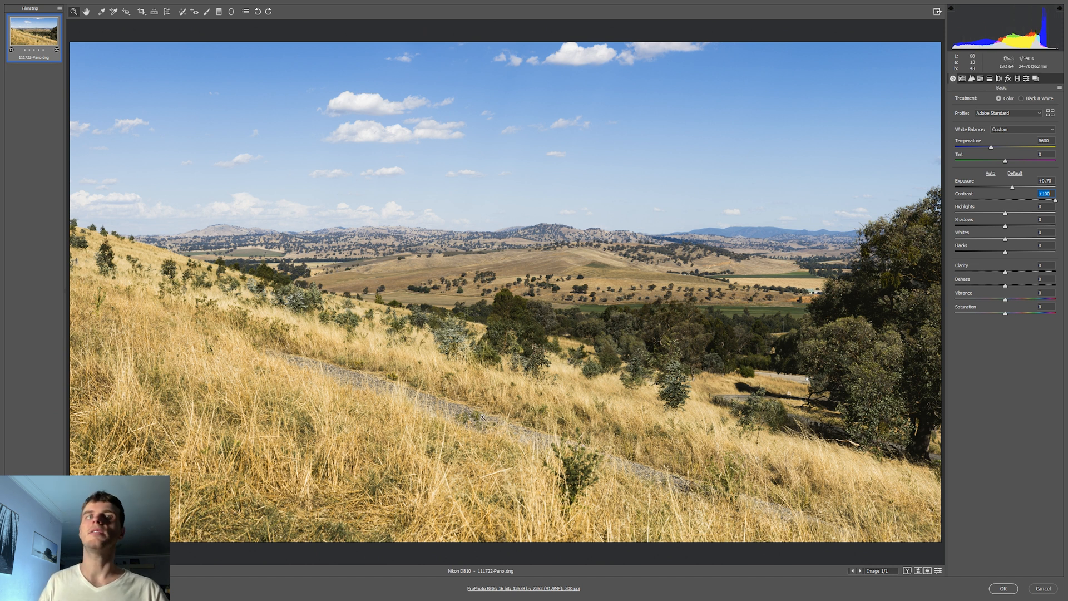
{"action": "left_click_drag", "start_coordinate": [1012, 188], "coordinate": [1005, 195]}
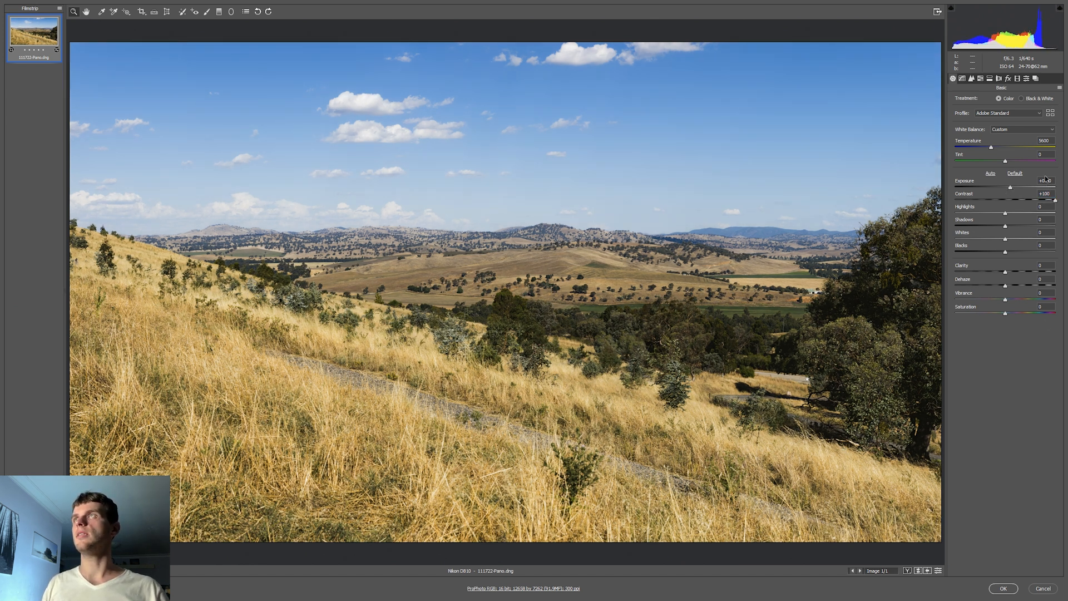
Compare the Contrast and Curves snapshots, and check the point tone curve and basic settings behind the Curves snapshot.
{"action": "left_click", "coordinate": [1035, 78]}
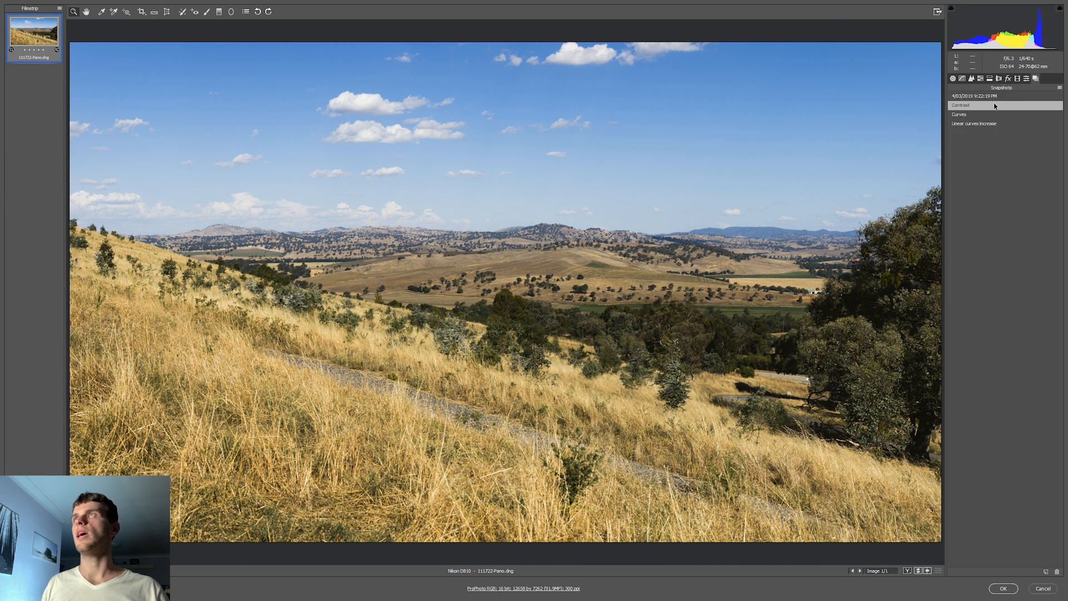
{"action": "left_click", "coordinate": [968, 114]}
{"action": "left_click", "coordinate": [961, 78]}
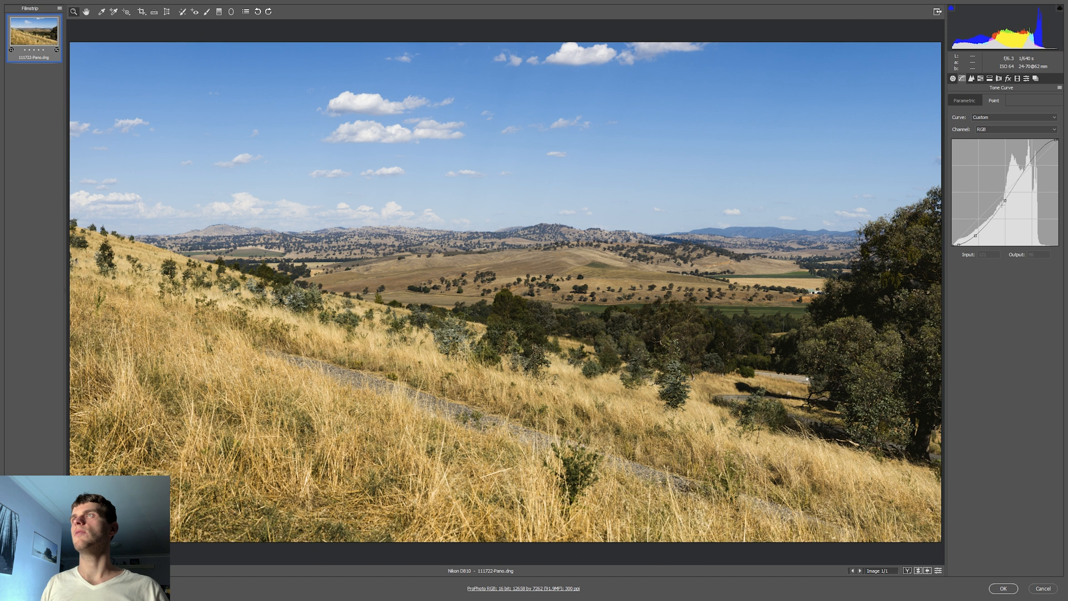
{"action": "left_click", "coordinate": [963, 100]}
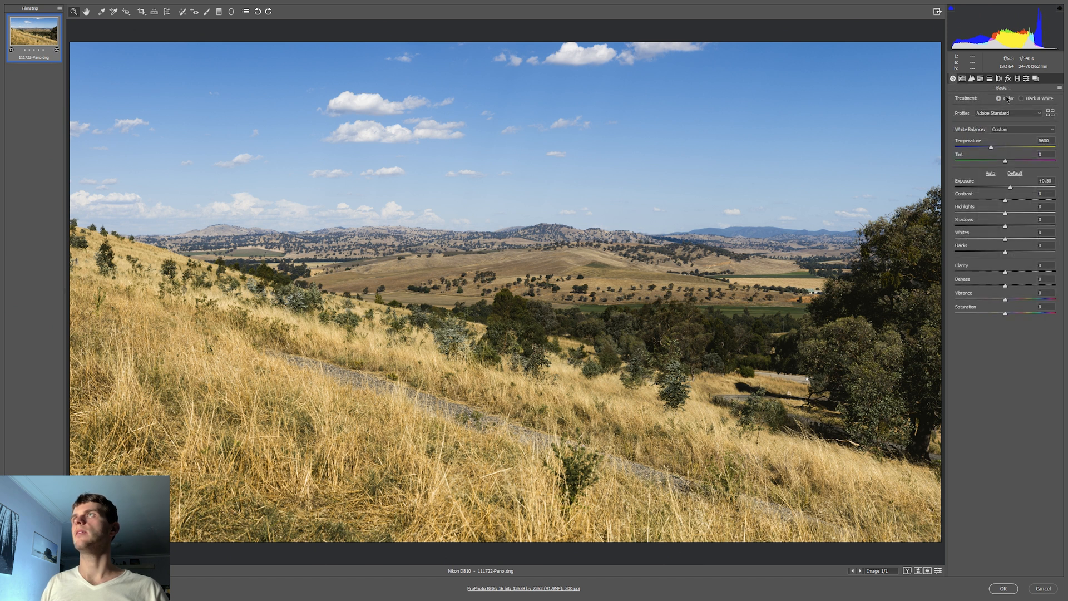
{"action": "left_click", "coordinate": [1036, 78]}
{"action": "left_click", "coordinate": [980, 115]}
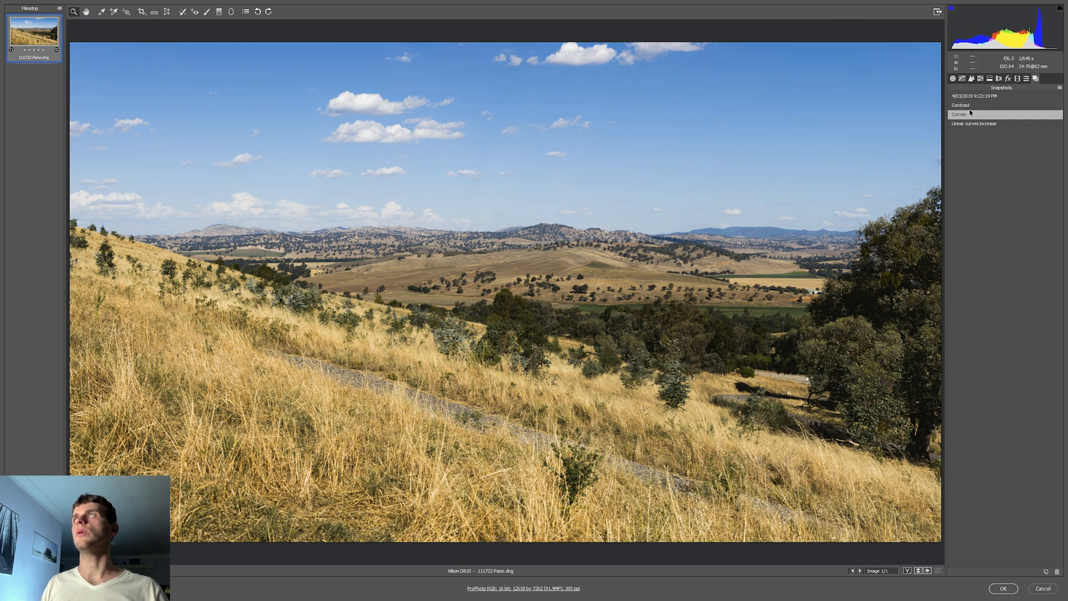
Lower the landscape's contrast to -100 to see the flattened look, and set it to +100.
{"action": "left_click_drag", "start_coordinate": [1005, 200], "coordinate": [917, 197]}
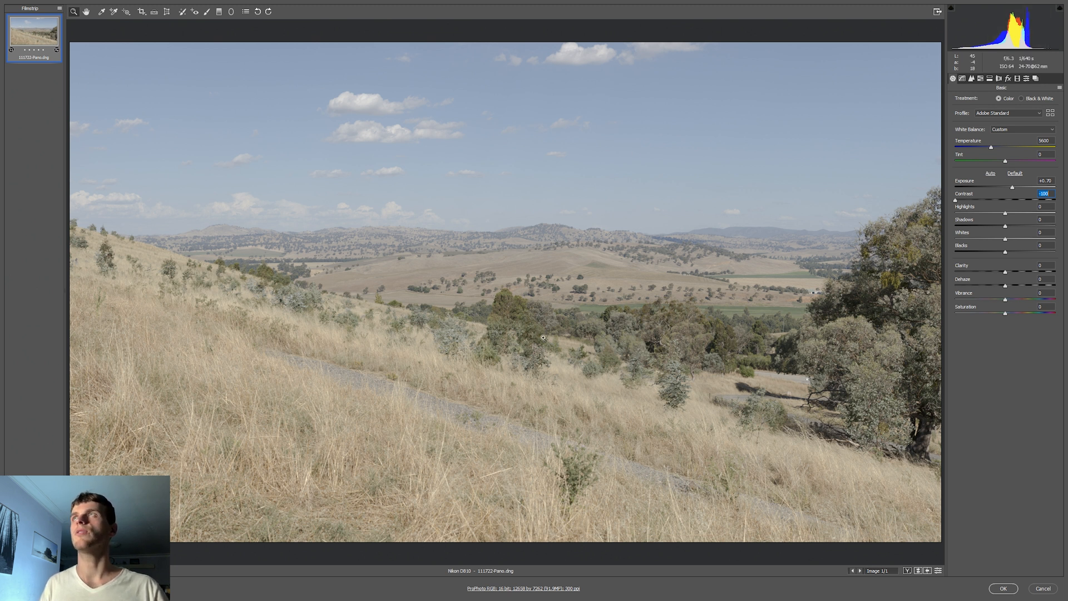
{"action": "type", "text": "100"}
{"action": "key", "text": "Return"}
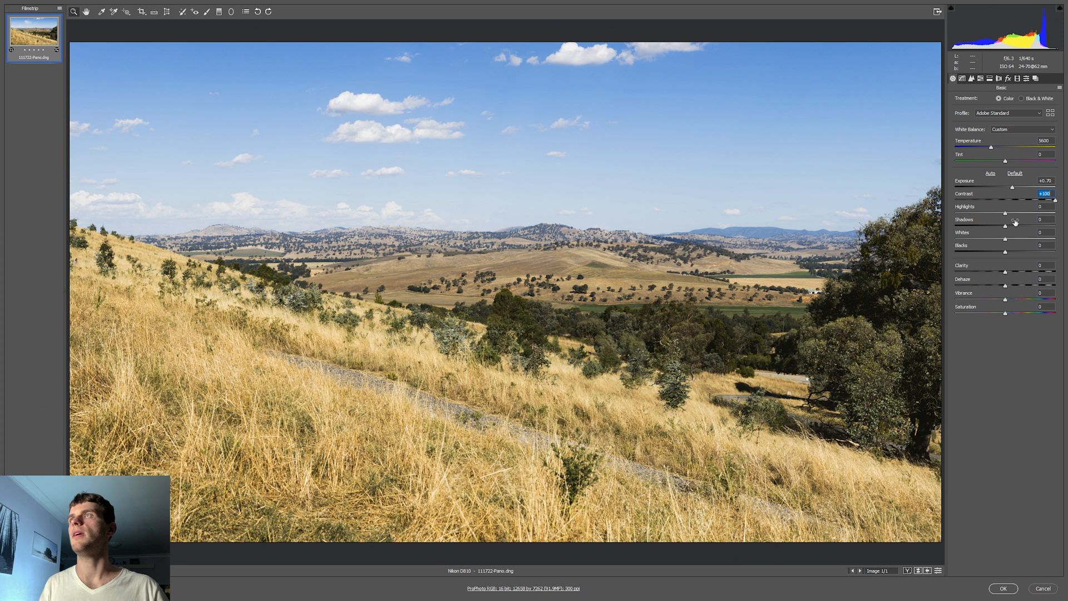
Lower the landscape's highlights to -94 and raise its shadows.
{"action": "left_click_drag", "start_coordinate": [1022, 210], "coordinate": [975, 210]}
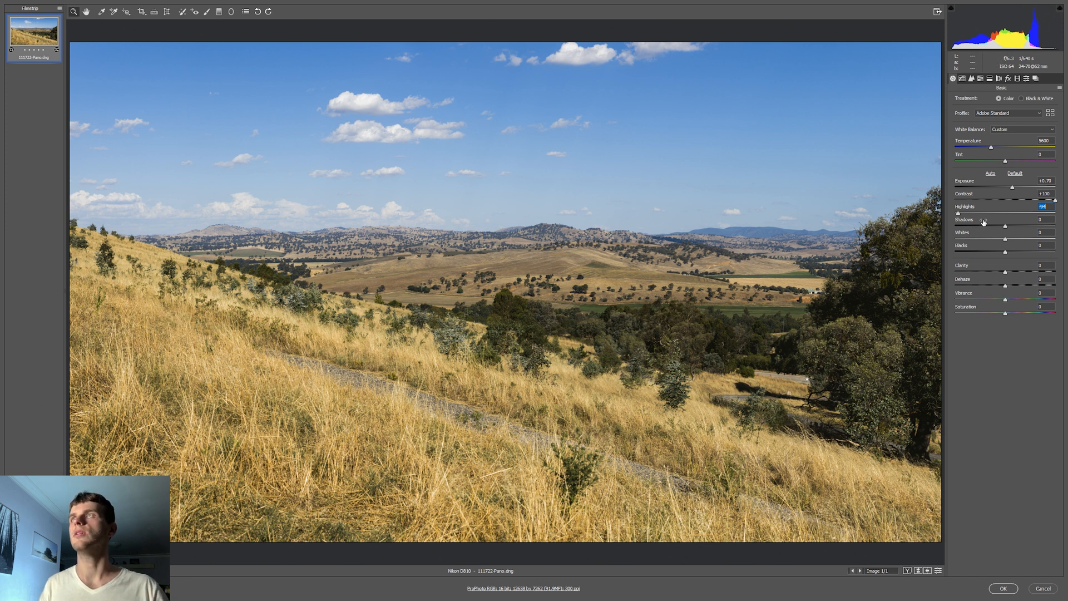
{"action": "left_click_drag", "start_coordinate": [983, 221], "coordinate": [1051, 223]}
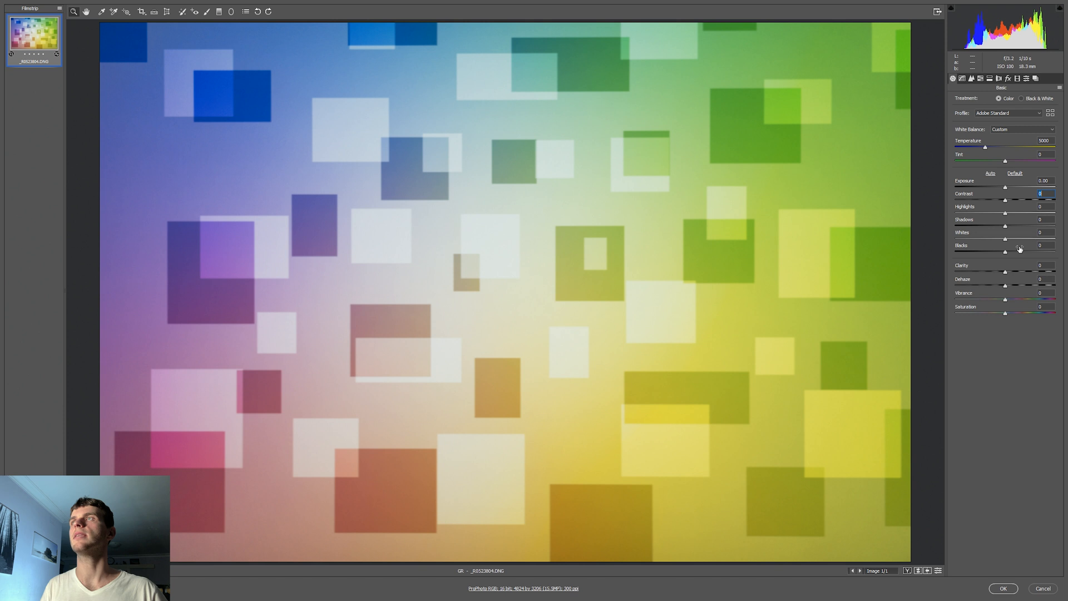
Lower the blacks of the coloured squares image to about -80 and raise its whites.
{"action": "left_click_drag", "start_coordinate": [1019, 248], "coordinate": [988, 249]}
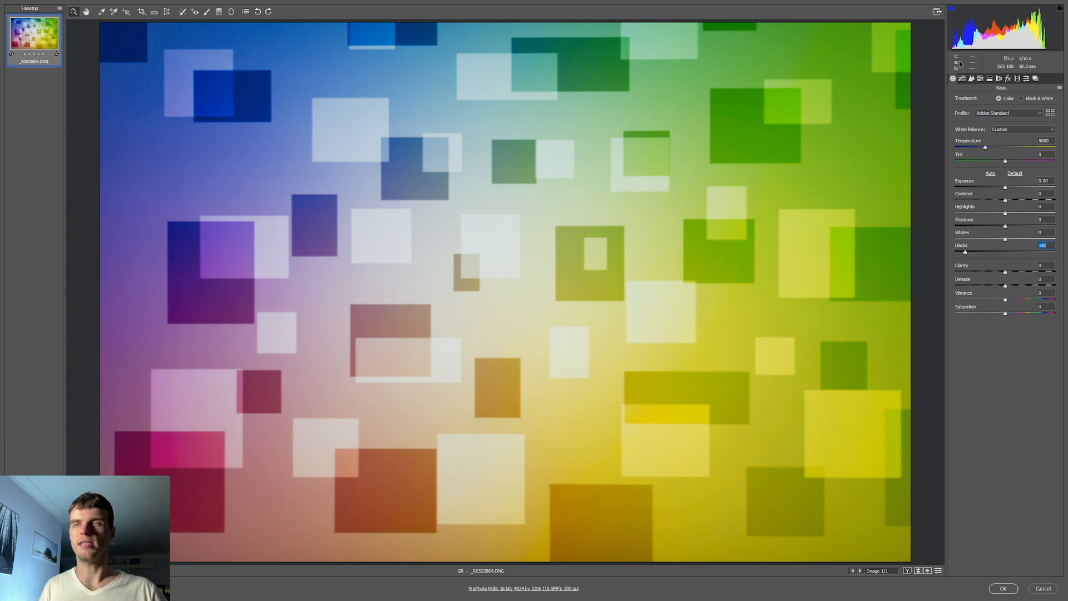
{"action": "left_click_drag", "start_coordinate": [1004, 236], "coordinate": [1030, 235]}
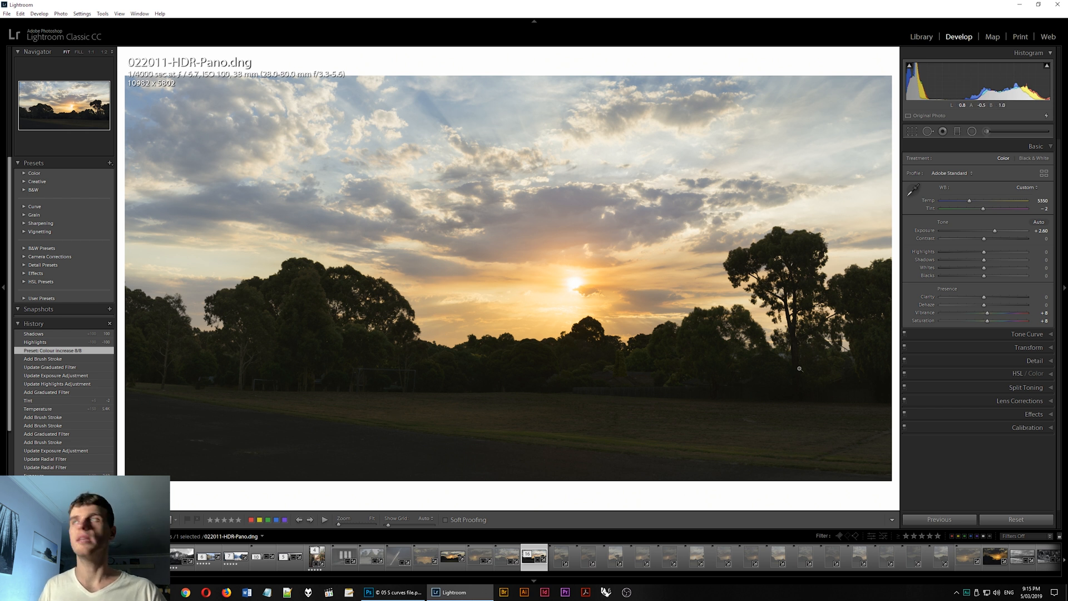
Set the sunset panorama's highlights to -100 and its shadows to +100.
{"action": "left_click", "coordinate": [1044, 252]}
{"action": "type", "text": "-100"}
{"action": "key", "text": "Return"}
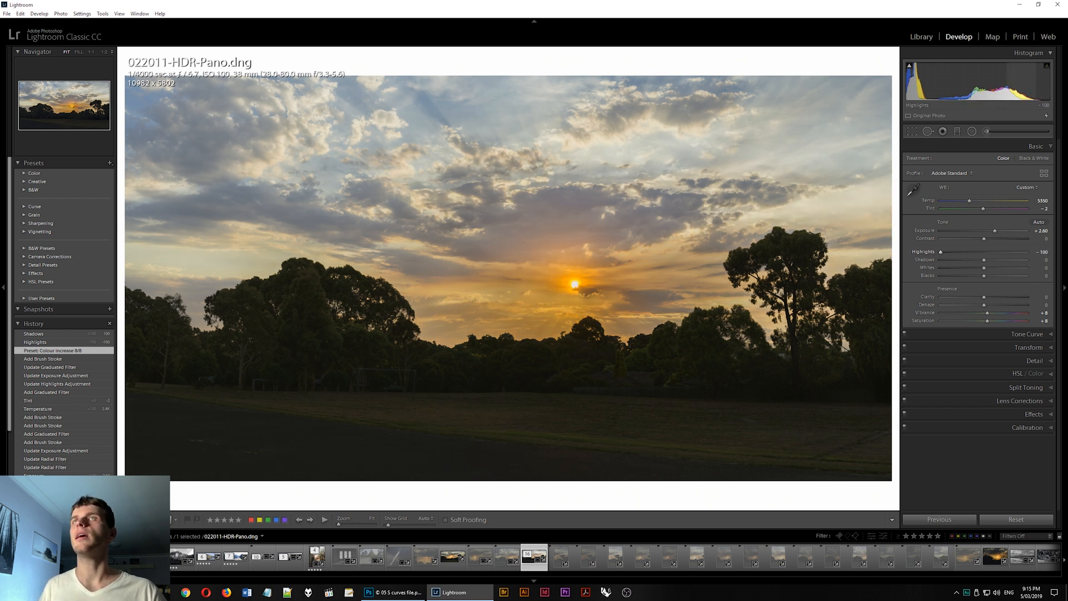
{"action": "left_click", "coordinate": [1045, 259]}
{"action": "type", "text": "100"}
{"action": "key", "text": "Return"}
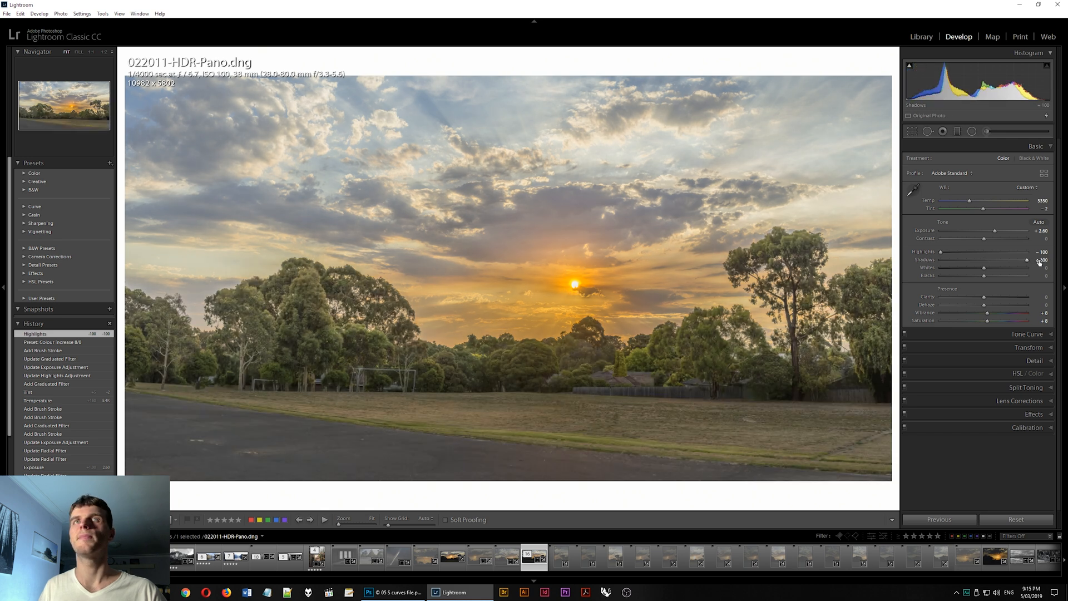
Set the sunset panorama's exposure to +3.10, and inspect the tree edges against the sky at 1:1 before returning to the full view.
{"action": "left_click", "coordinate": [1040, 232]}
{"action": "type", "text": "3.1"}
{"action": "key", "text": "Return"}
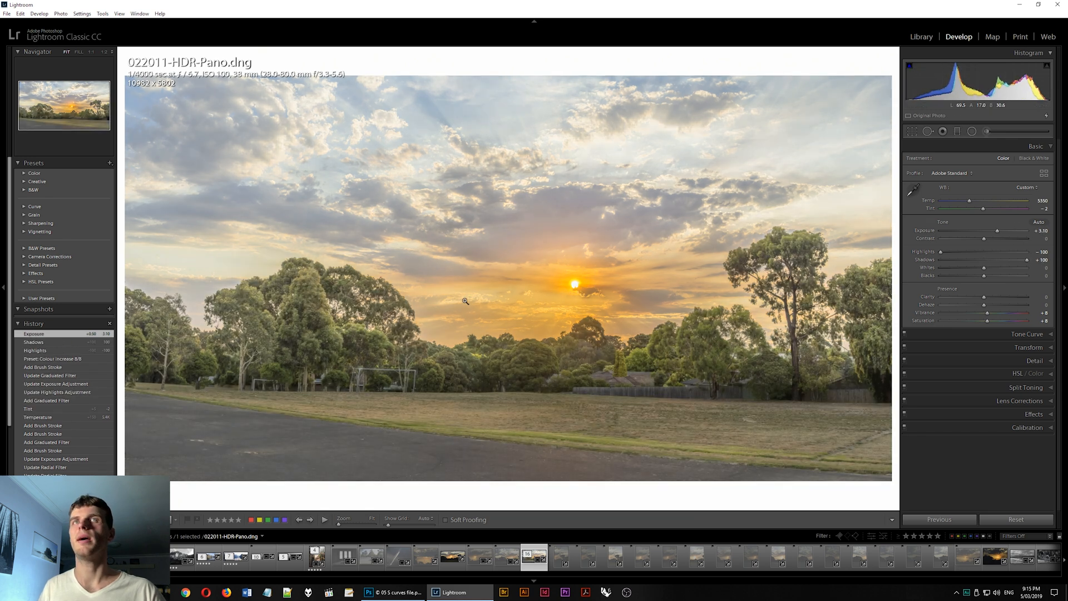
{"action": "left_click", "coordinate": [332, 319]}
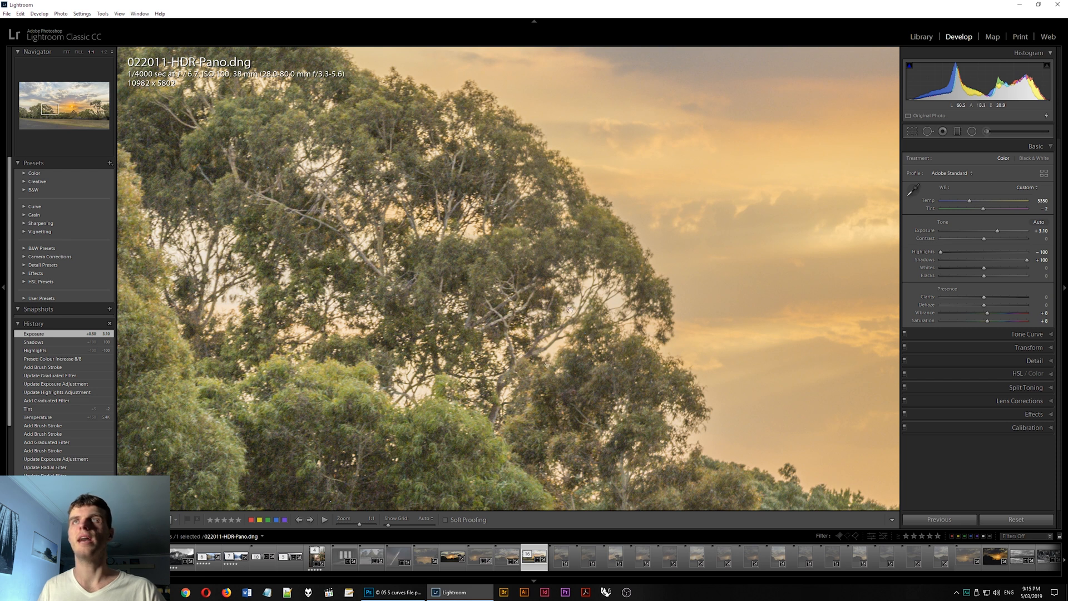
{"action": "left_click", "coordinate": [237, 303]}
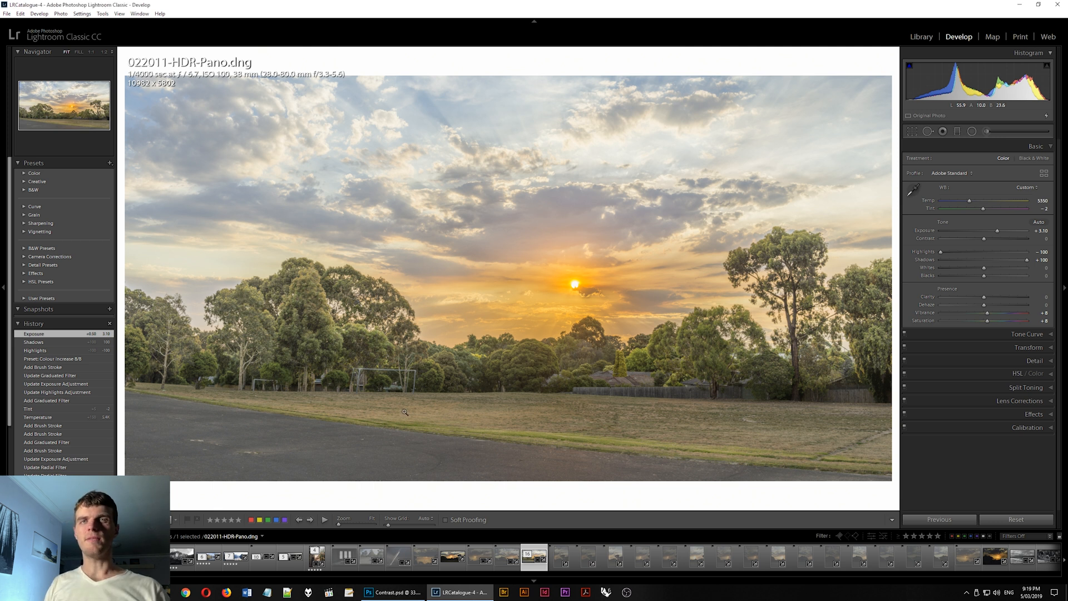
Switch to Photoshop, open the Camera Raw settings of the upper ACR layer in Contrast.psd, and check the clipping preview for Whites.
{"action": "left_click", "coordinate": [393, 592]}
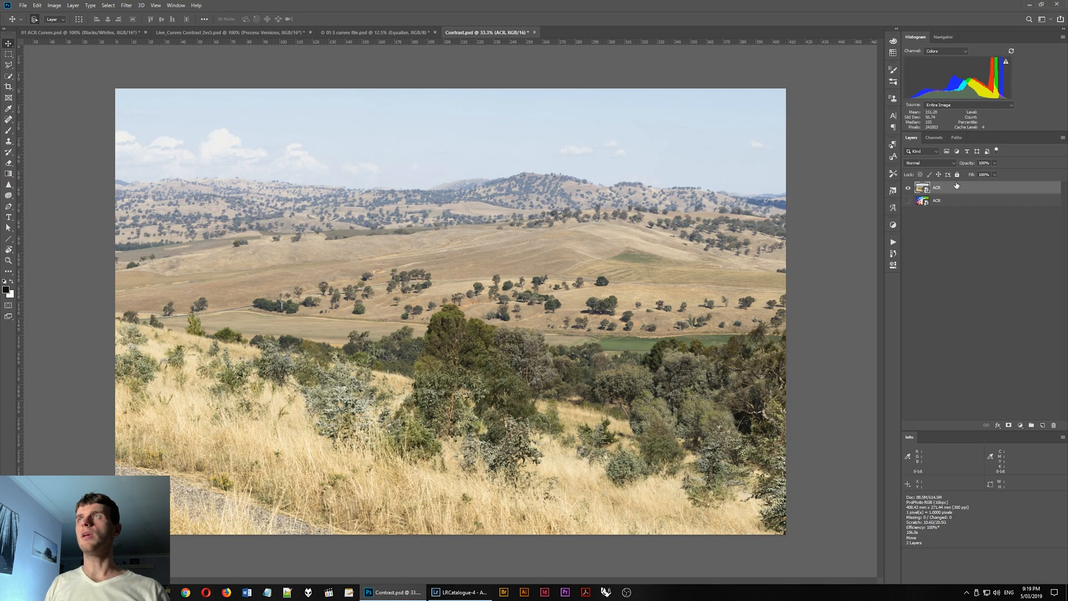
{"action": "double_click", "coordinate": [928, 190]}
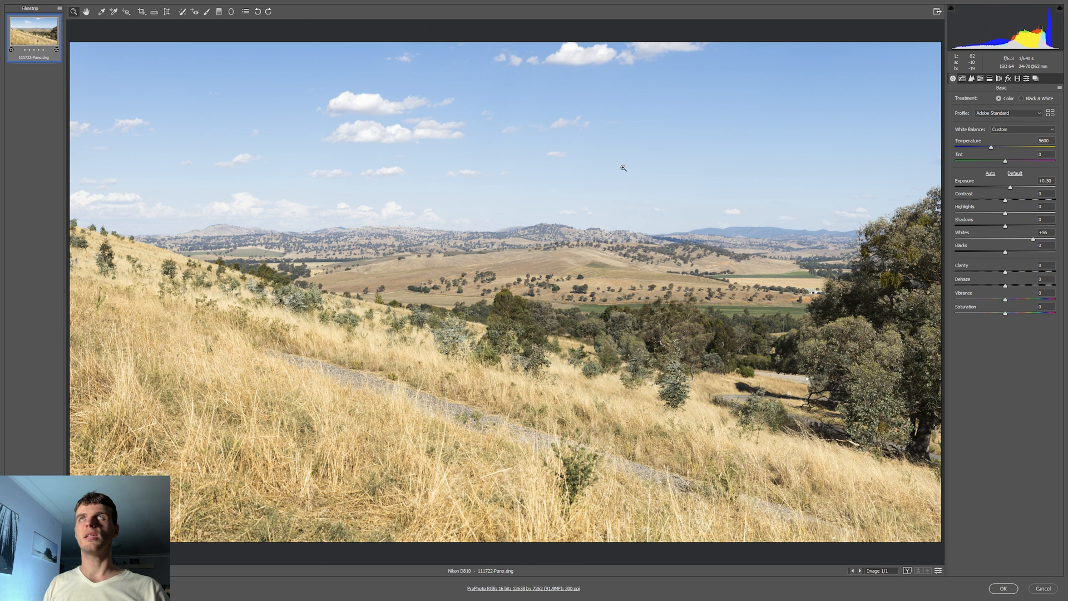
{"action": "left_click", "coordinate": [1032, 239], "text": "alt"}
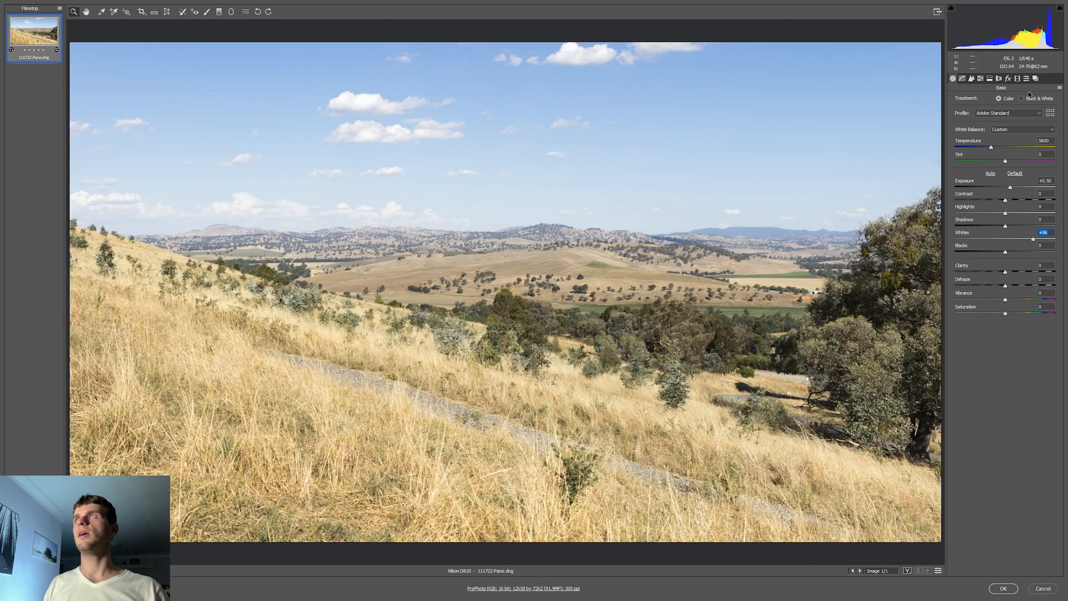
Compare the Linear curves increase snapshot repeatedly with the landscape's current Whites adjustment.
{"action": "left_click", "coordinate": [1035, 78]}
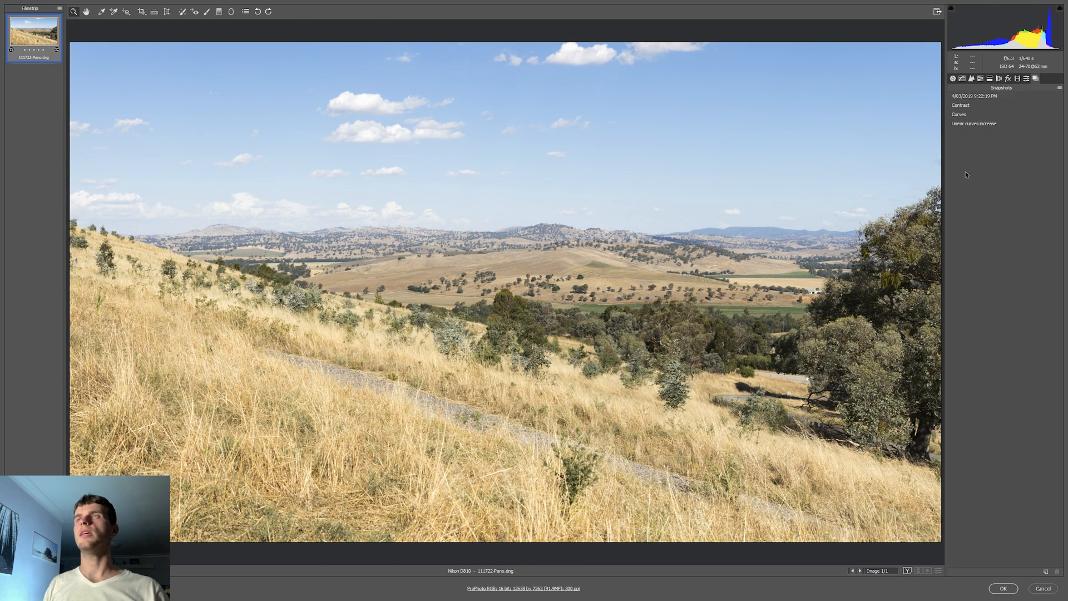
{"action": "left_click", "coordinate": [979, 130]}
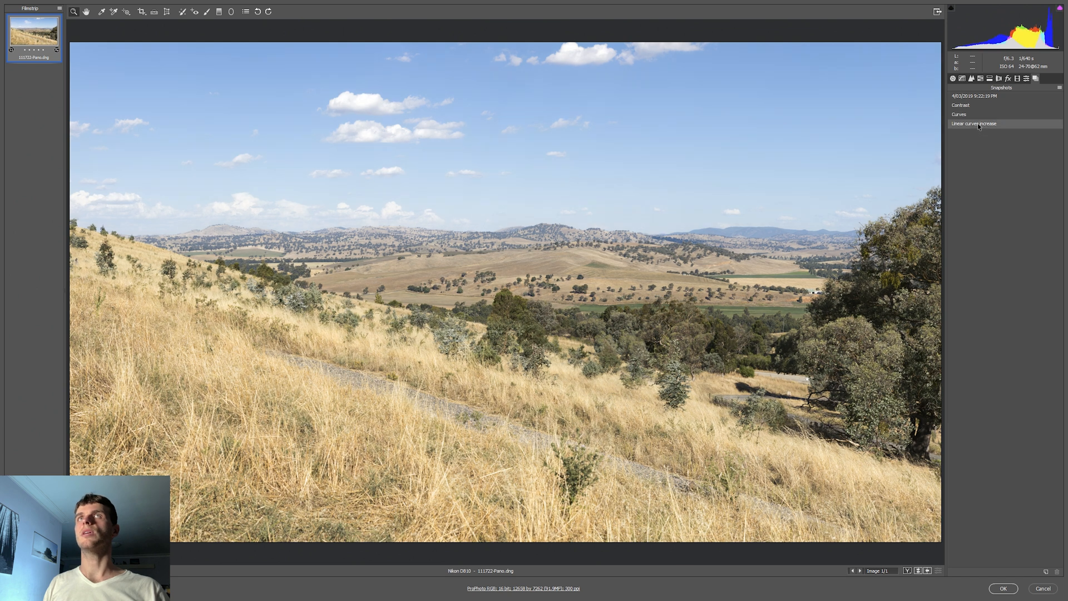
{"action": "left_click", "coordinate": [979, 125]}
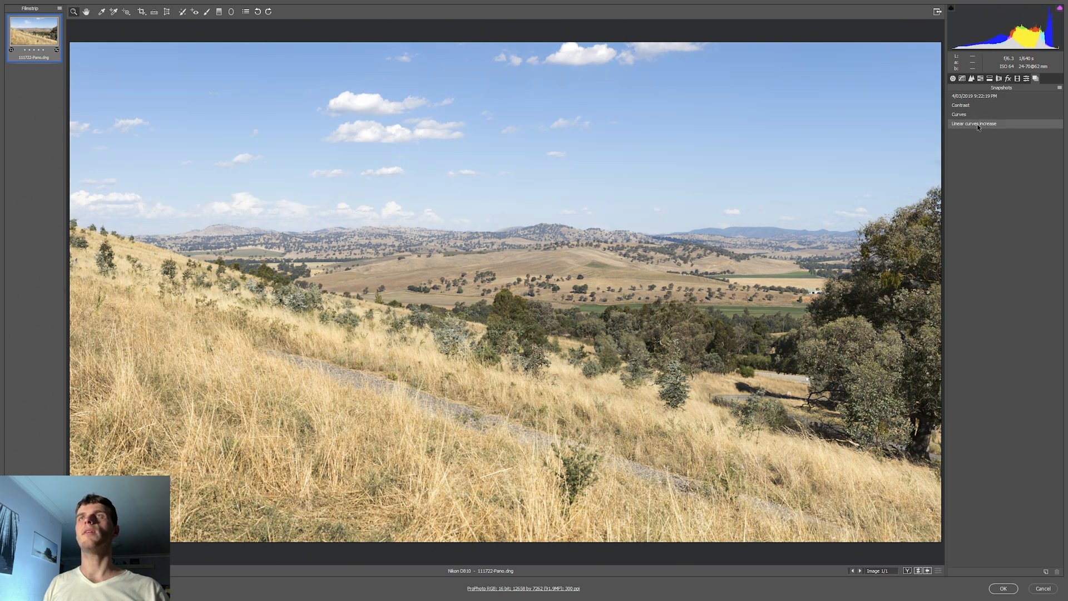
{"action": "left_click", "coordinate": [981, 128]}
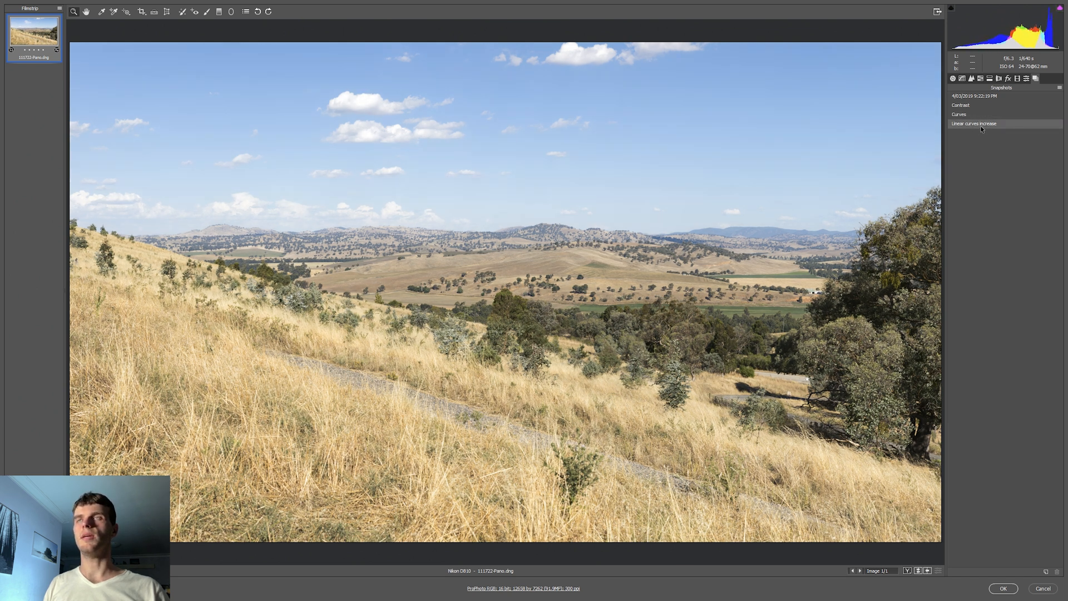
{"action": "left_click", "coordinate": [981, 125]}
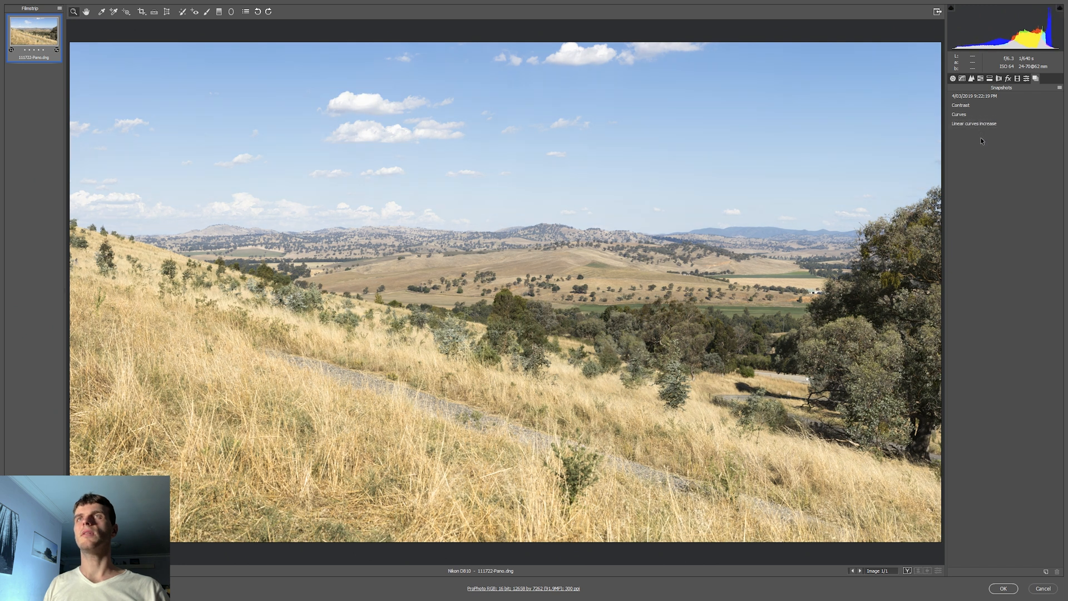
{"action": "left_click", "coordinate": [970, 127]}
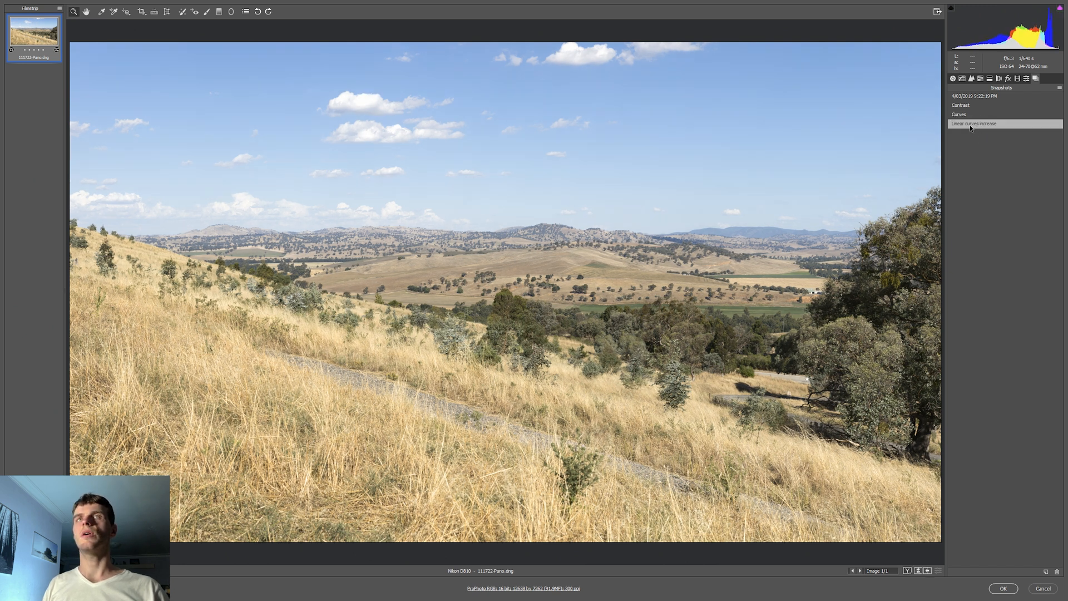
Examine the white endpoint of the snapshot's linear point curve, compare the preview, and return to the basic adjustments.
{"action": "left_click", "coordinate": [971, 79]}
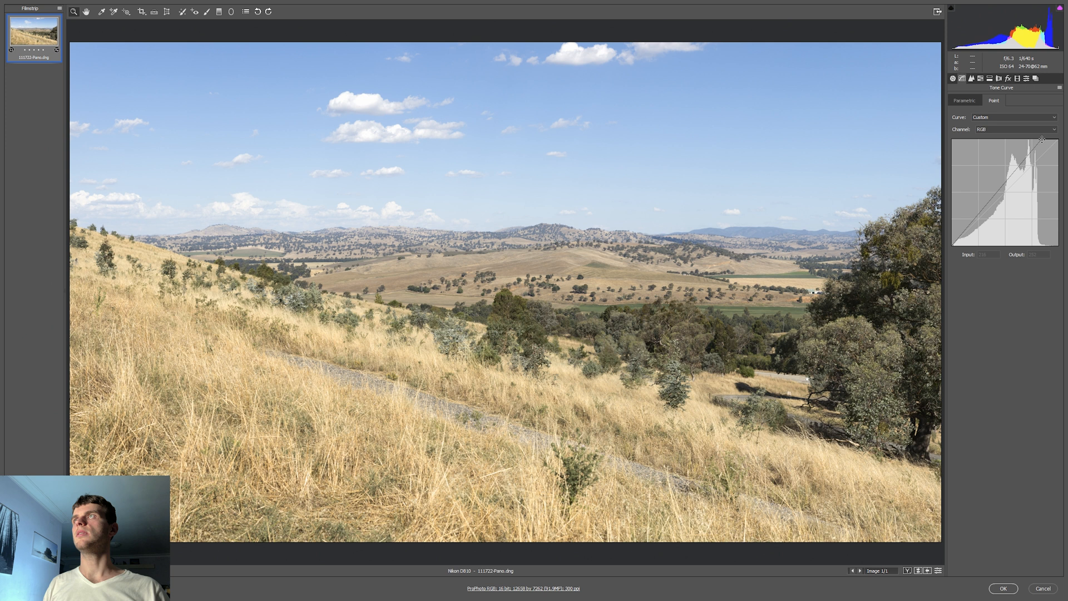
{"action": "left_click_drag", "start_coordinate": [1042, 140], "coordinate": [1043, 139]}
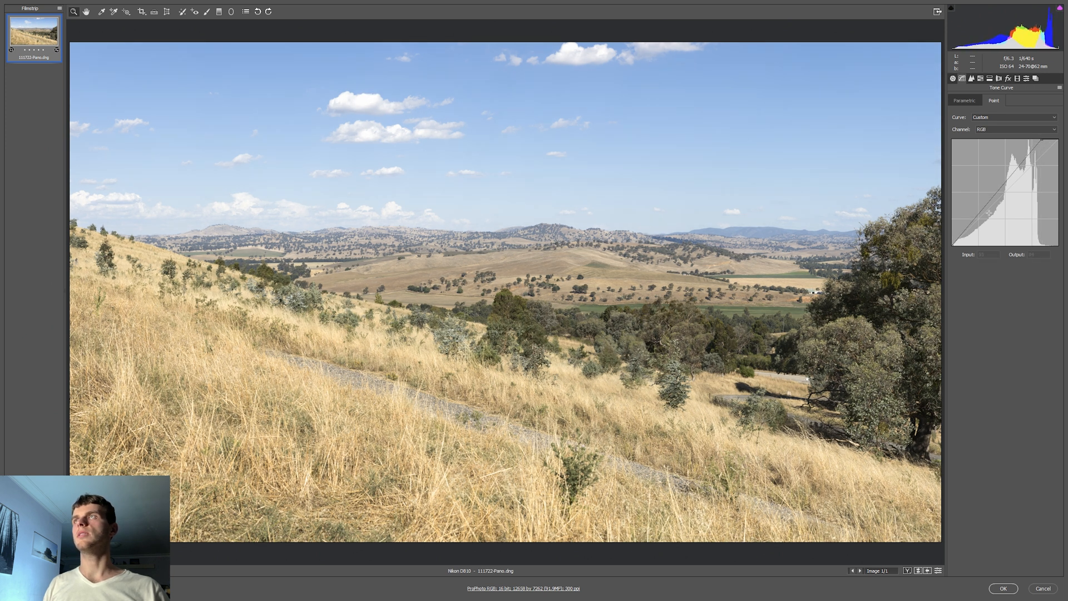
{"action": "key", "text": "p"}
{"action": "left_click", "coordinate": [952, 78]}
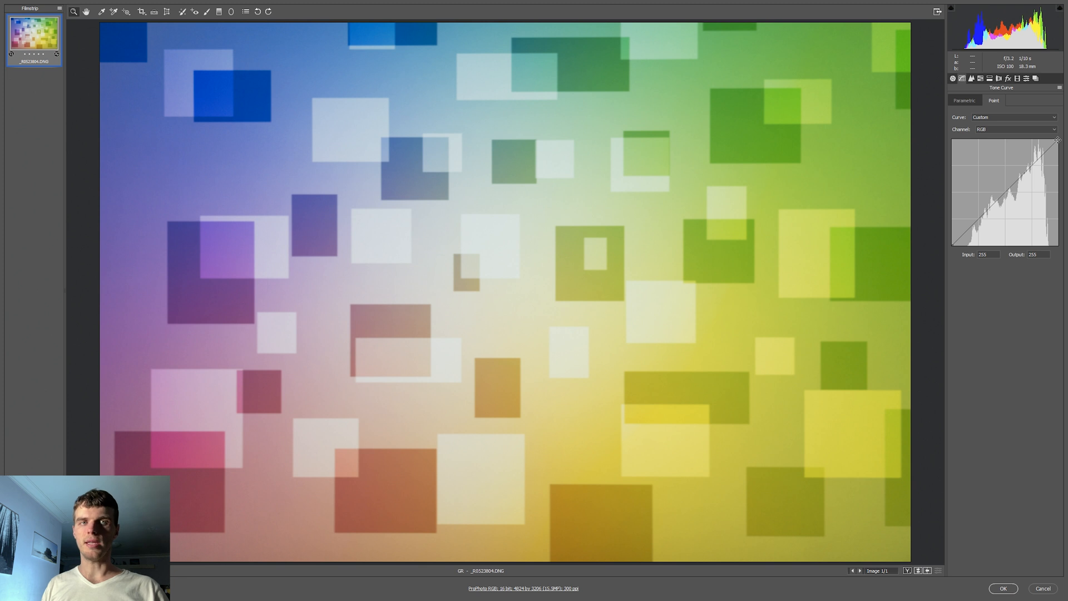
Test the endpoints of the squares image's point curve, moving the white point to input 232 and back, and trying the black point.
{"action": "left_click_drag", "start_coordinate": [1058, 139], "coordinate": [1049, 134]}
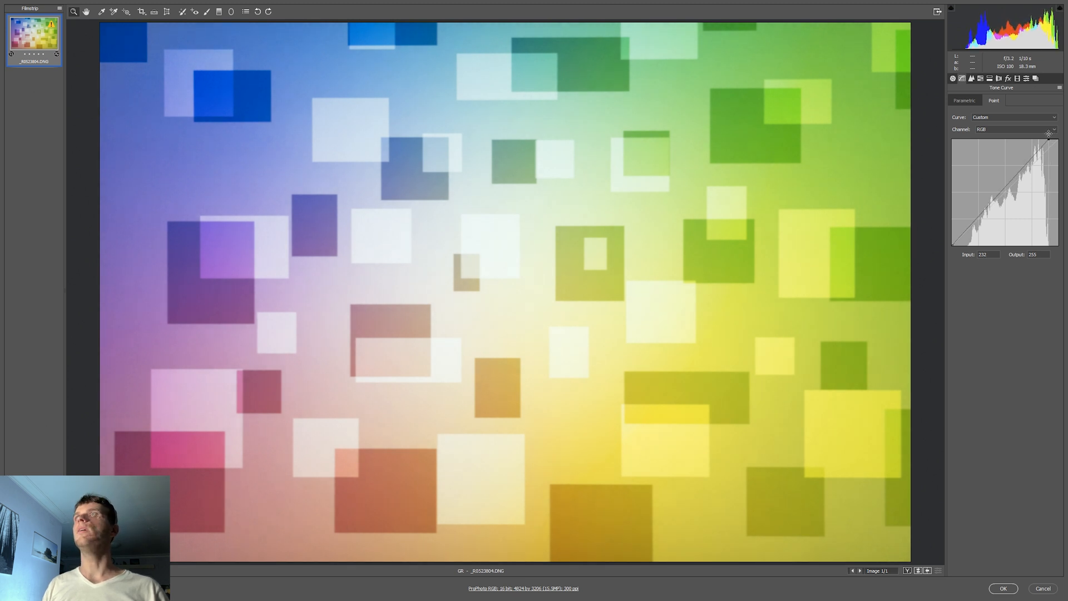
{"action": "mouse_move", "coordinate": [1048, 134]}
{"action": "left_mouse_down"}
{"action": "mouse_move", "coordinate": [1065, 143]}
{"action": "mouse_move", "coordinate": [1065, 187]}
{"action": "mouse_move", "coordinate": [1065, 139]}
{"action": "left_mouse_up"}
{"action": "left_click_drag", "start_coordinate": [952, 245], "coordinate": [948, 303]}
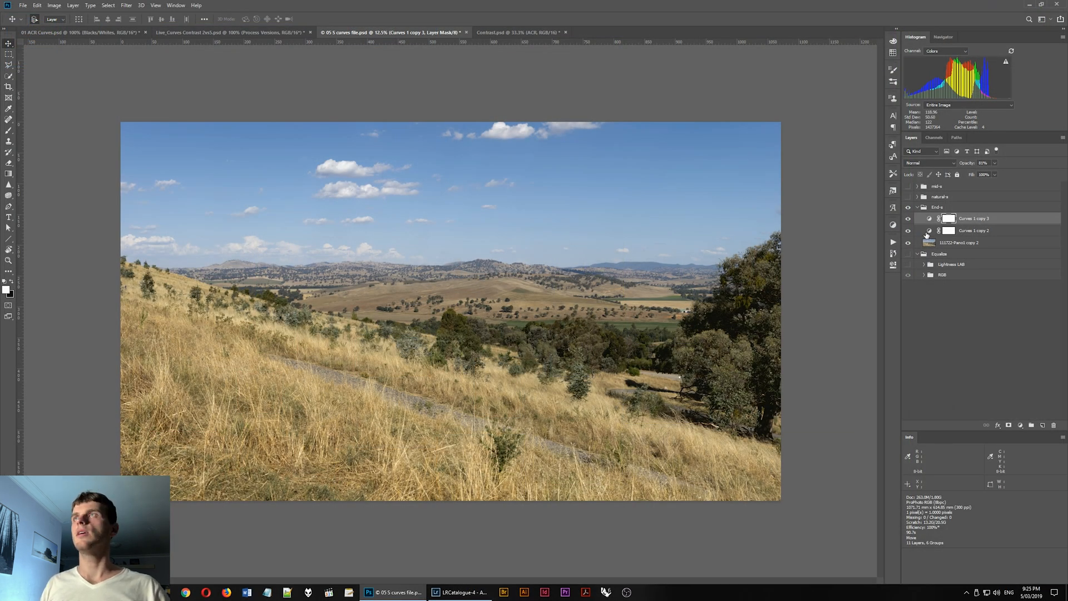
Examine the tone curve of the upper Curves layer in the End-s group, then collapse the group.
{"action": "double_click", "coordinate": [928, 218]}
{"action": "left_click", "coordinate": [855, 294]}
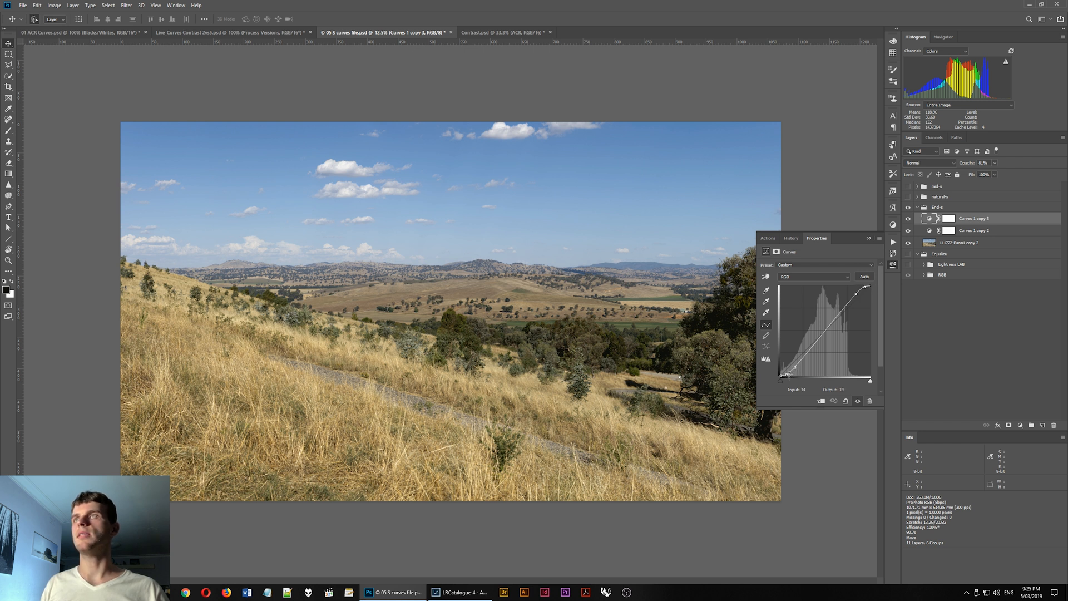
{"action": "left_click", "coordinate": [916, 207]}
Show the natural-s group and examine its Curves 1 adjustment, including the black endpoint of the curve.
{"action": "left_click", "coordinate": [908, 198]}
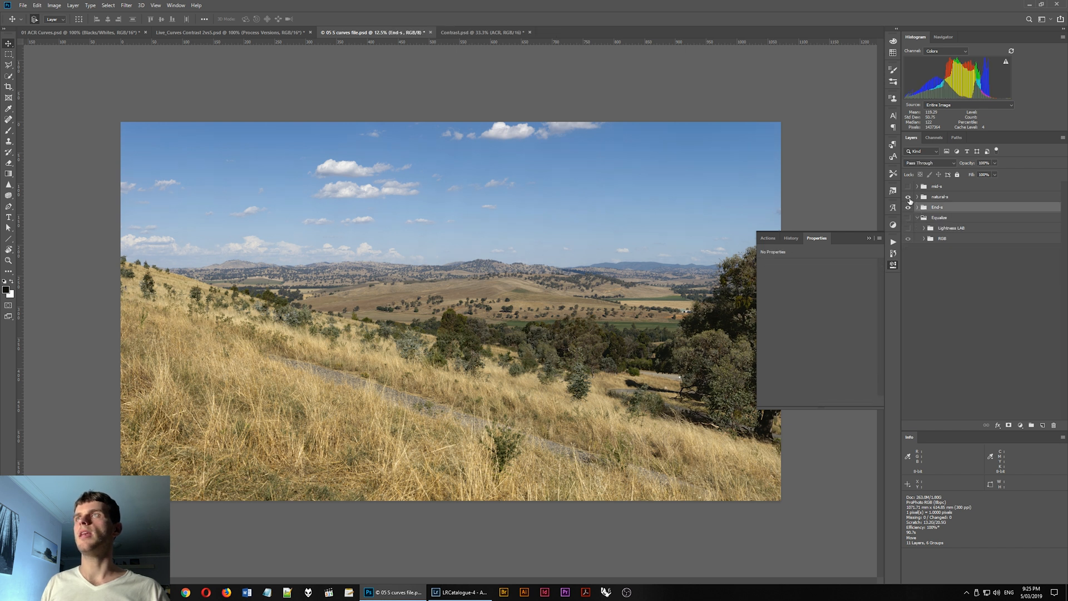
{"action": "left_click", "coordinate": [917, 197]}
{"action": "left_click", "coordinate": [928, 208]}
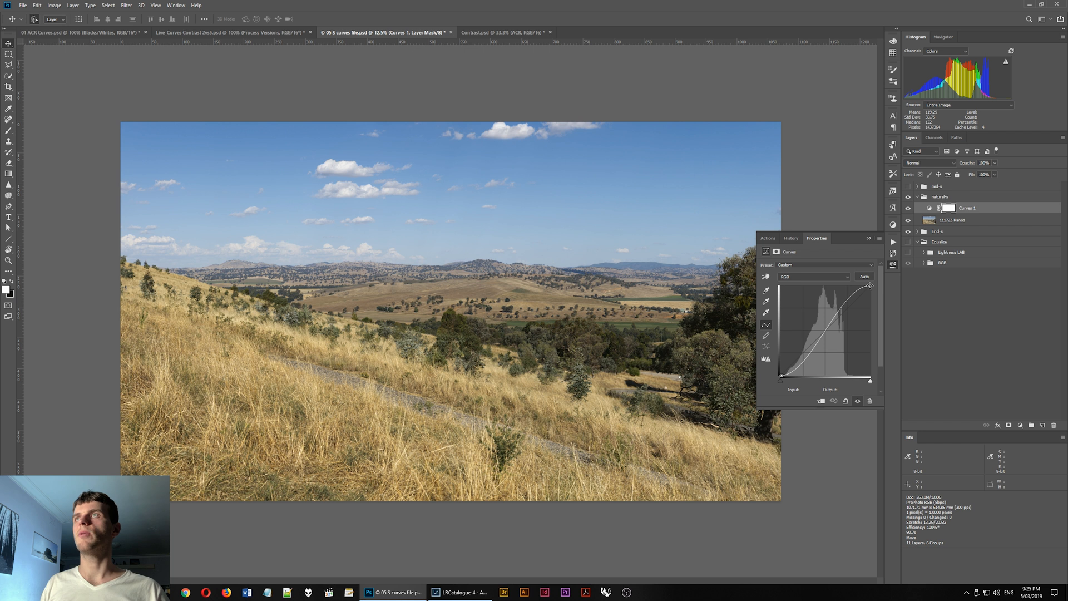
{"action": "left_click", "coordinate": [781, 375]}
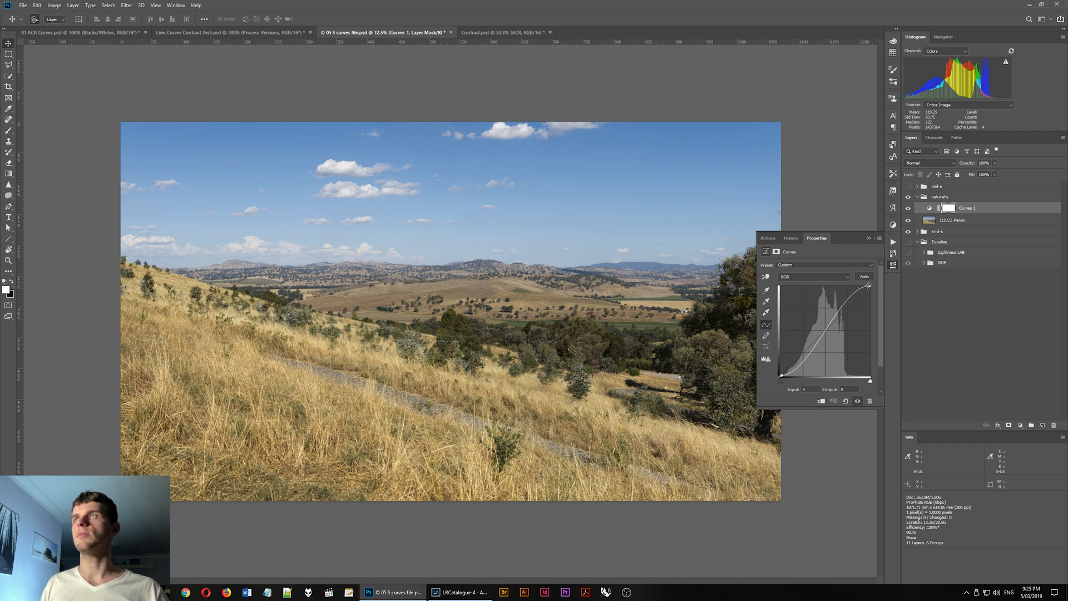
Collapse the natural-s group, show and expand the mid-s group, and examine the curve of its Curves 1 copy layer.
{"action": "left_click", "coordinate": [918, 231]}
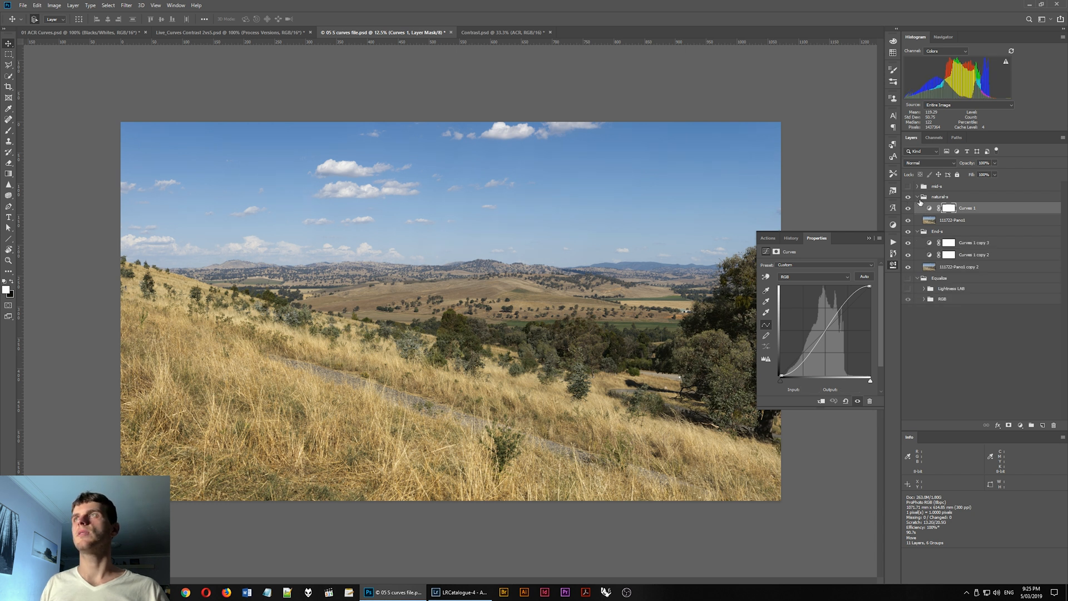
{"action": "left_click", "coordinate": [917, 197]}
{"action": "left_click", "coordinate": [917, 186]}
{"action": "left_click", "coordinate": [908, 187]}
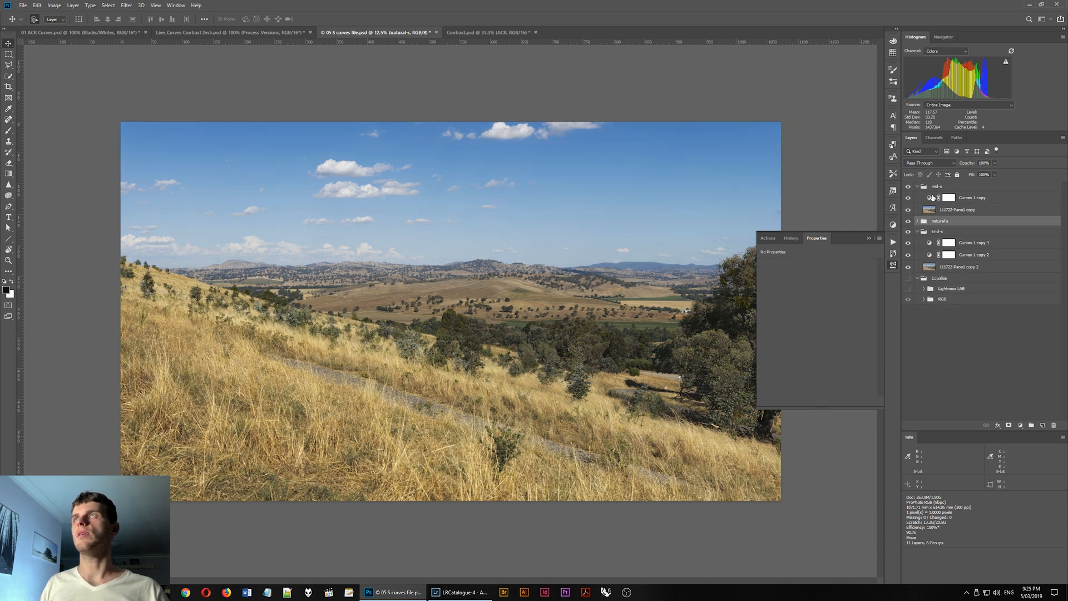
{"action": "left_click", "coordinate": [921, 197]}
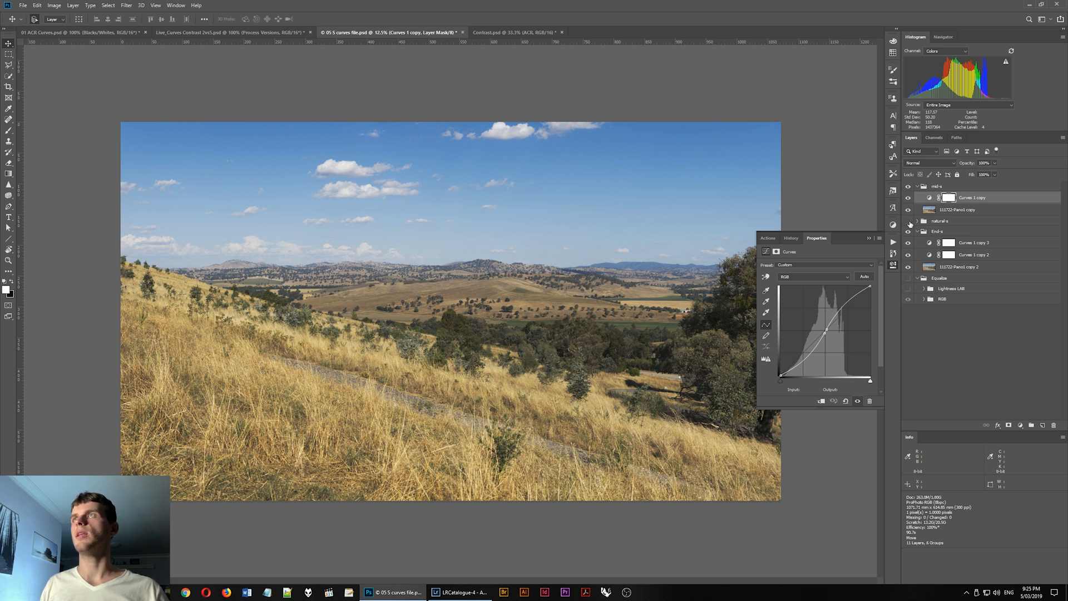
Compare the mid-s and End-s contrast on the landscape, inspecting the distant hillside up close and the full image.
{"action": "left_click", "coordinate": [908, 188]}
{"action": "left_click_drag", "start_coordinate": [523, 301], "coordinate": [727, 257]}
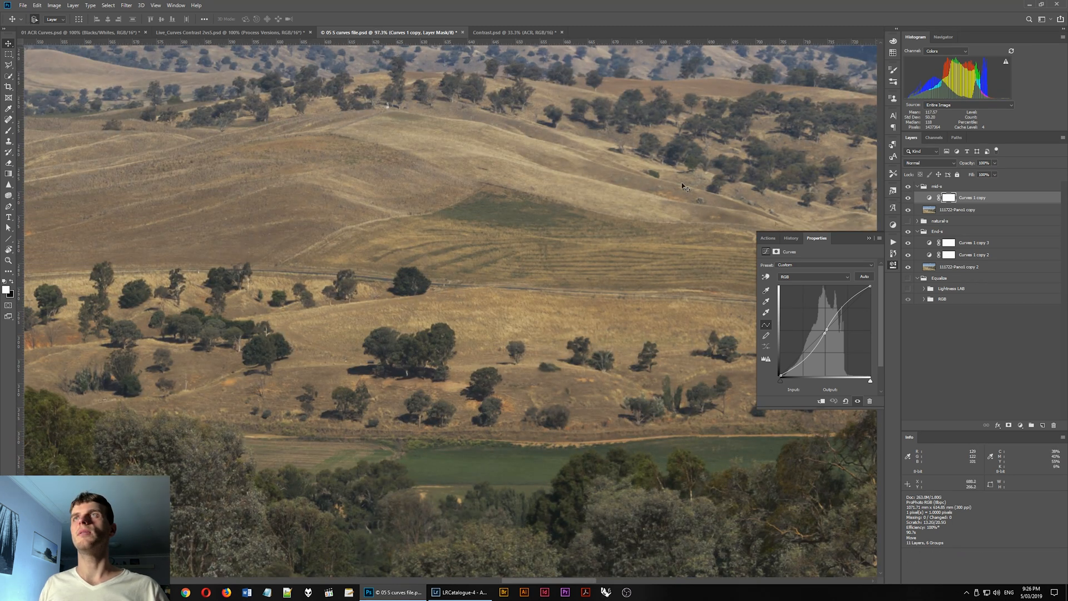
{"action": "left_click", "coordinate": [731, 232]}
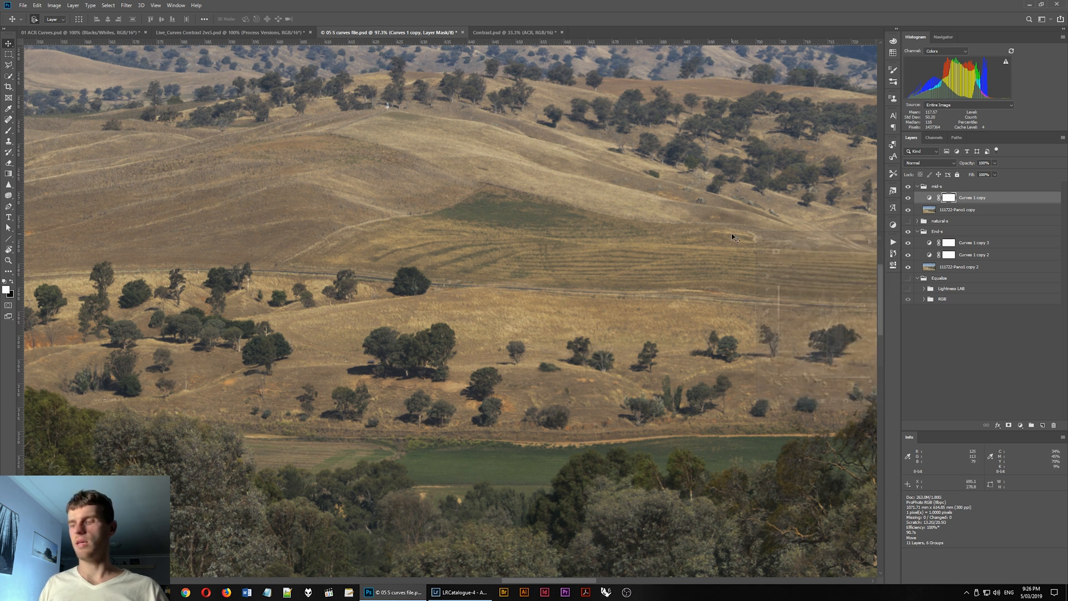
{"action": "key", "text": "ctrl+0"}
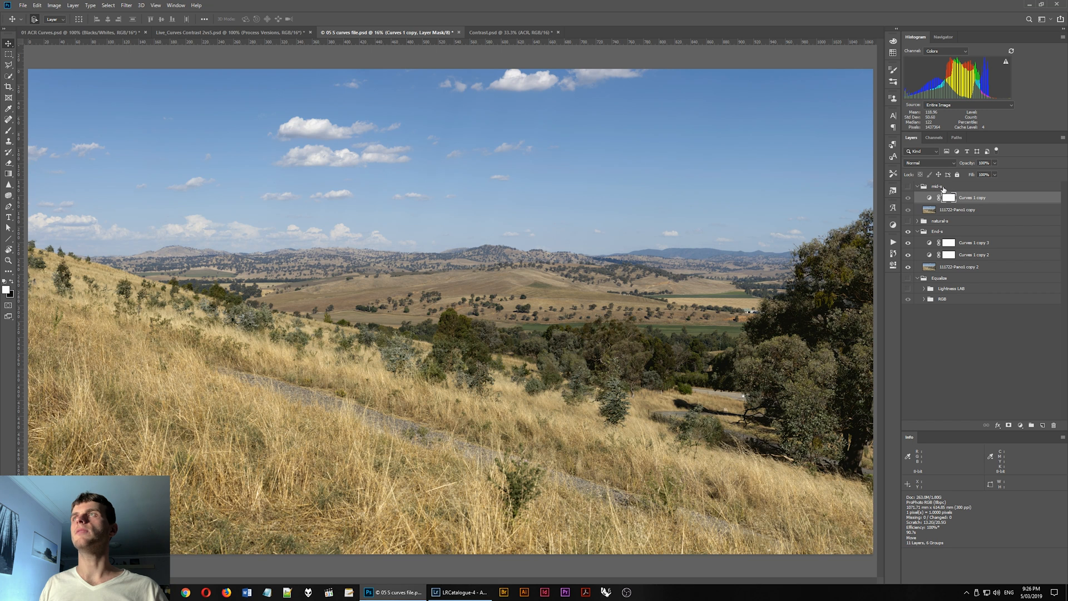
Compare the curve of the mid-s group's Curves layer with that of the upper Curves layer in End-s.
{"action": "double_click", "coordinate": [929, 198]}
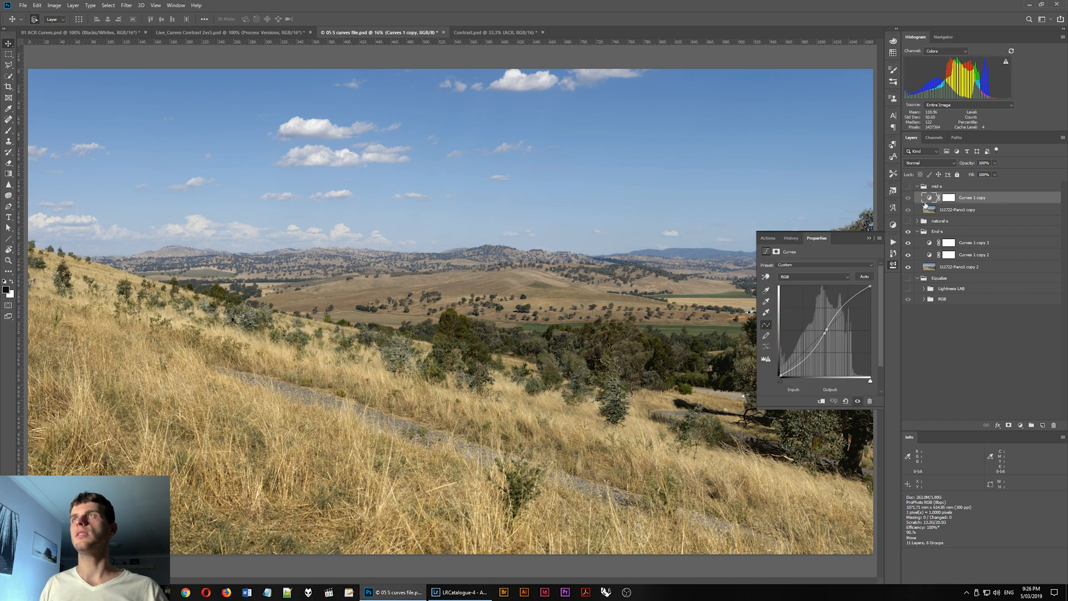
{"action": "left_click", "coordinate": [927, 243]}
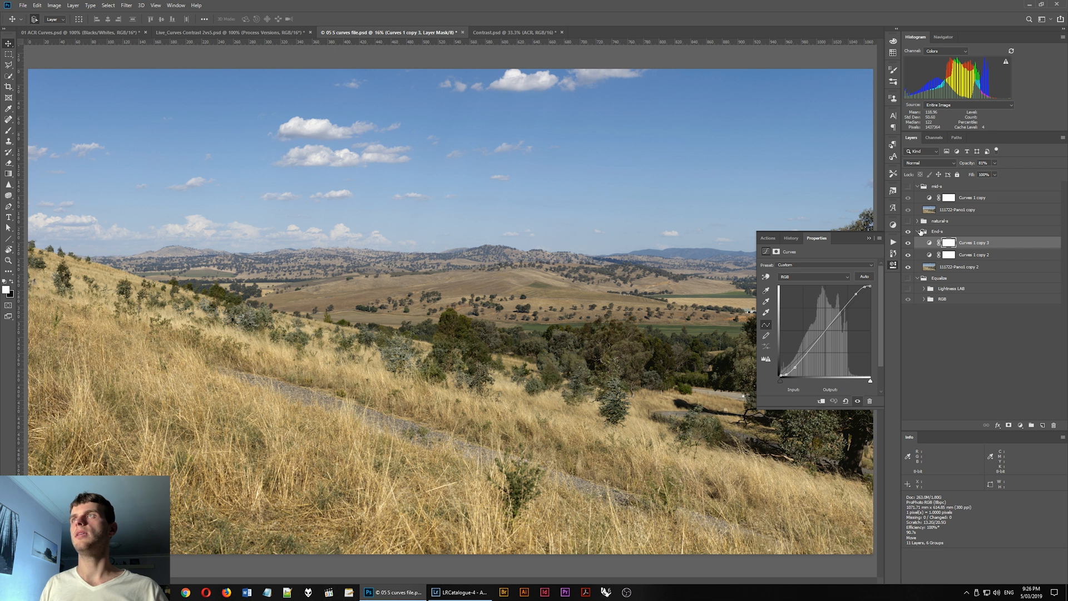
Collapse and hide the mid-s and End-s groups, and show the Equalise group with its RGB version.
{"action": "left_click", "coordinate": [917, 231]}
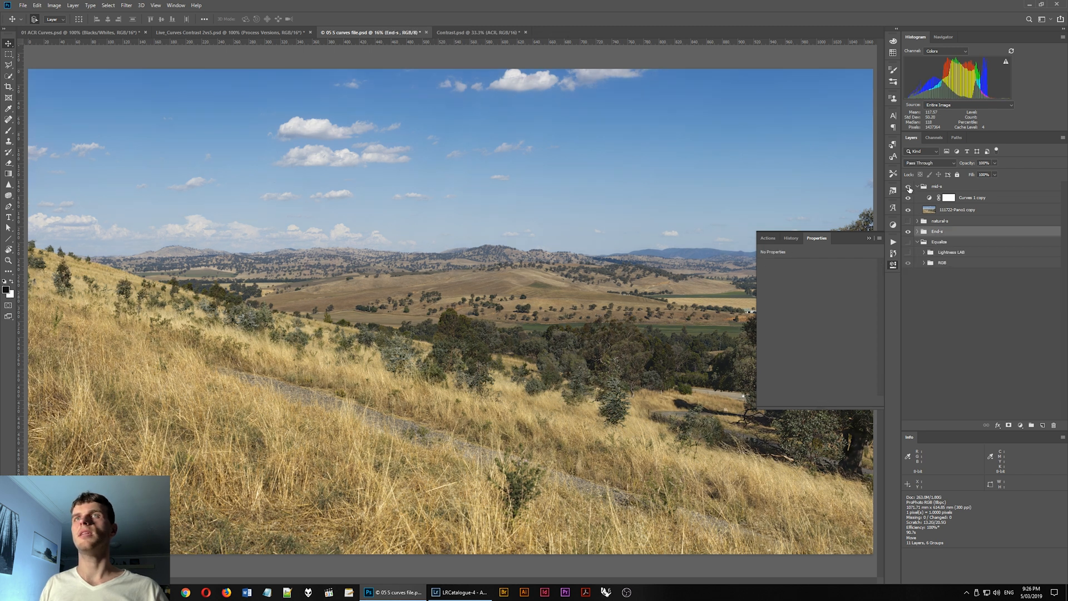
{"action": "left_click", "coordinate": [916, 187]}
{"action": "left_click", "coordinate": [916, 187]}
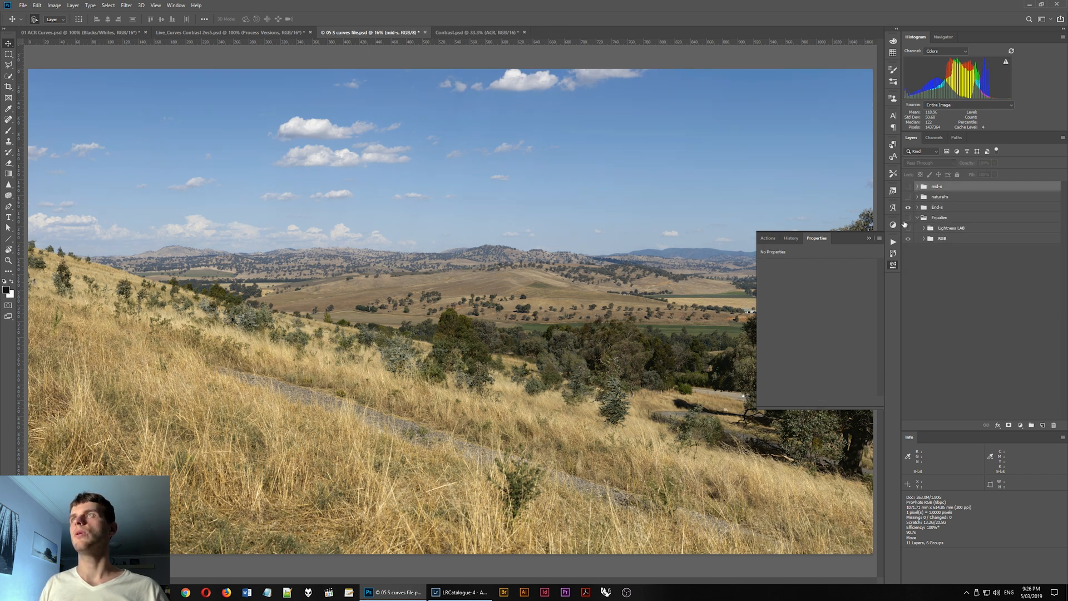
{"action": "left_click", "coordinate": [908, 209]}
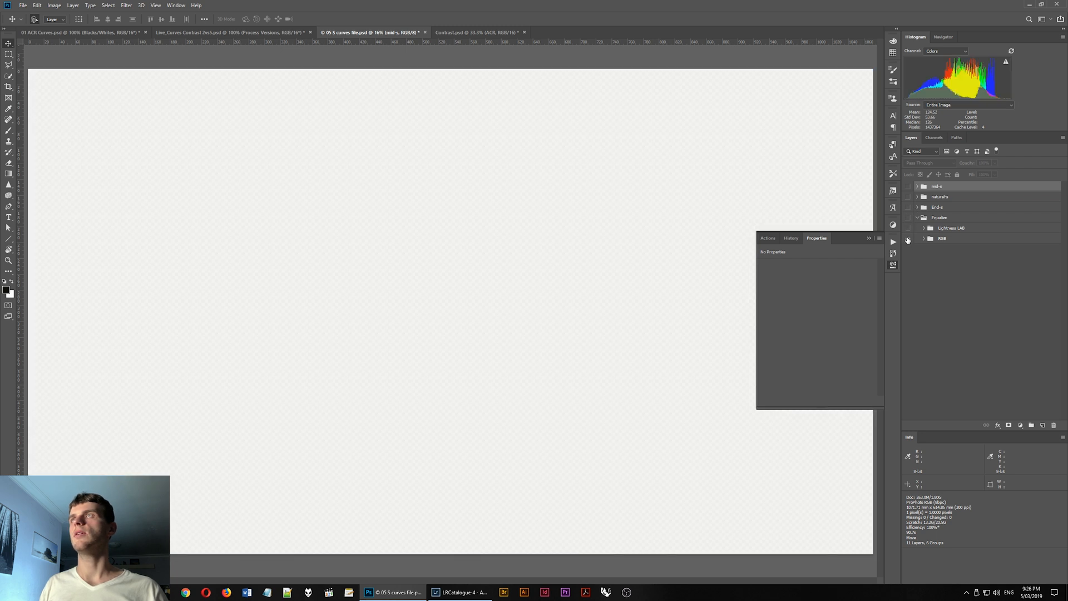
{"action": "left_click", "coordinate": [908, 238]}
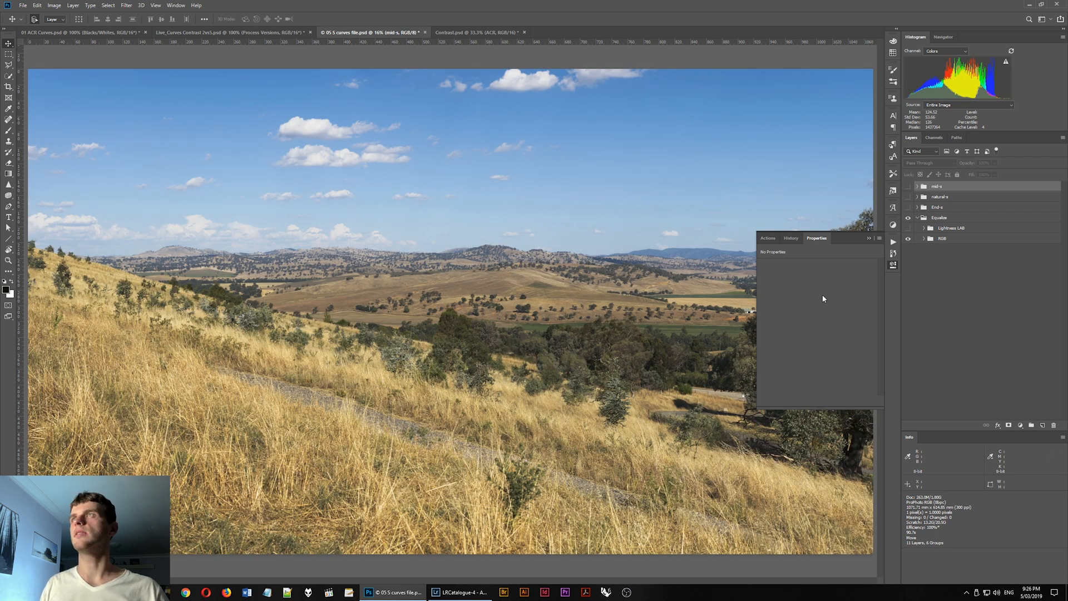
In the RGB group, hide the RBG copy layer and duplicate the RBG layer.
{"action": "left_click", "coordinate": [924, 238]}
{"action": "left_click", "coordinate": [950, 262]}
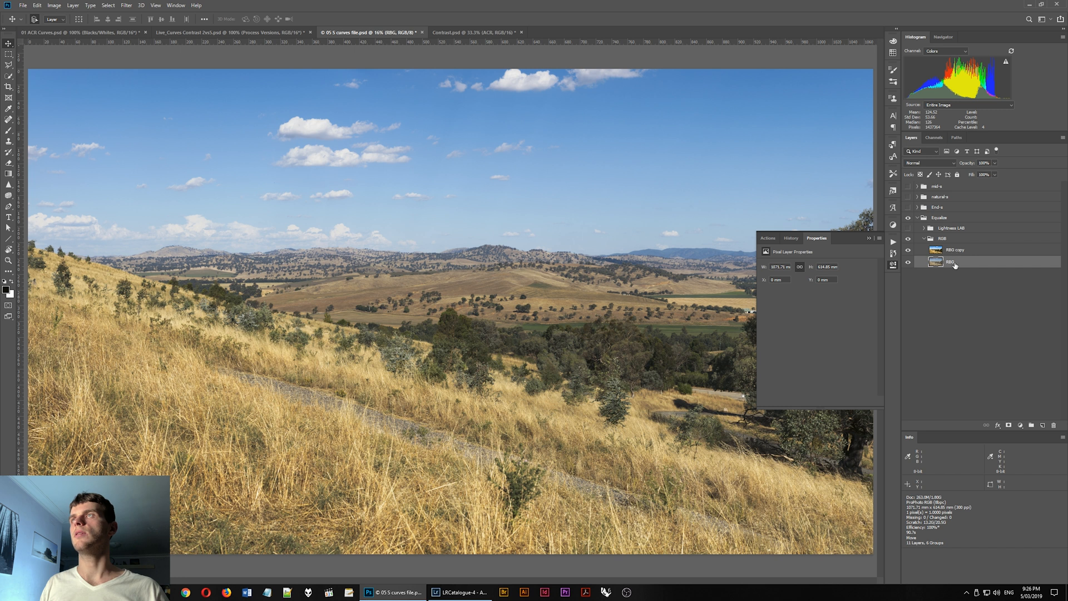
{"action": "left_click", "coordinate": [908, 250]}
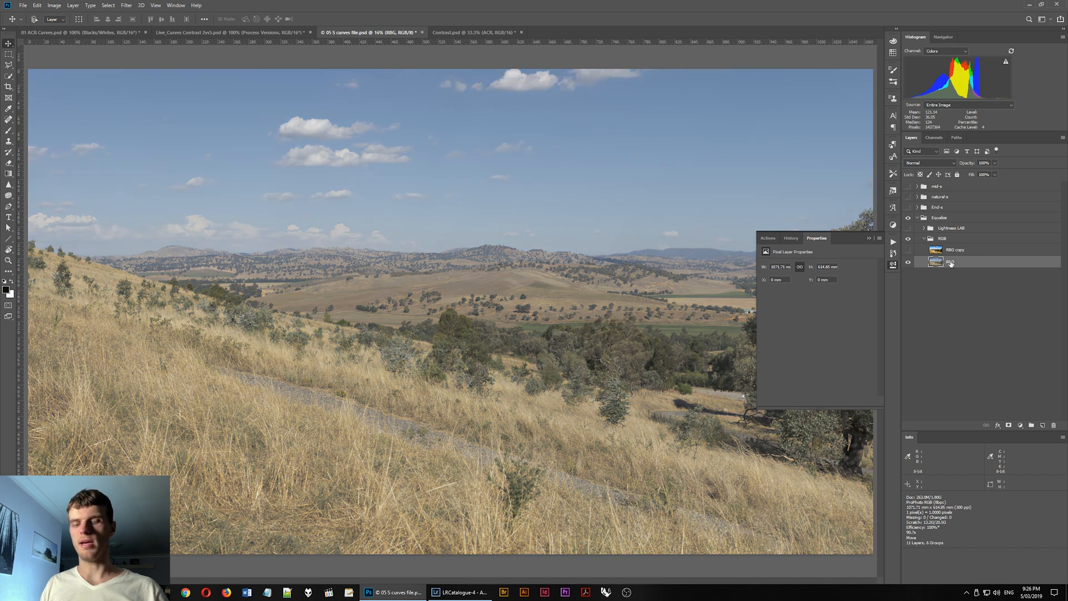
{"action": "key", "text": "ctrl+j"}
Equalize the duplicated RBG layer and reduce its opacity to 62%.
{"action": "left_click", "coordinate": [54, 5]}
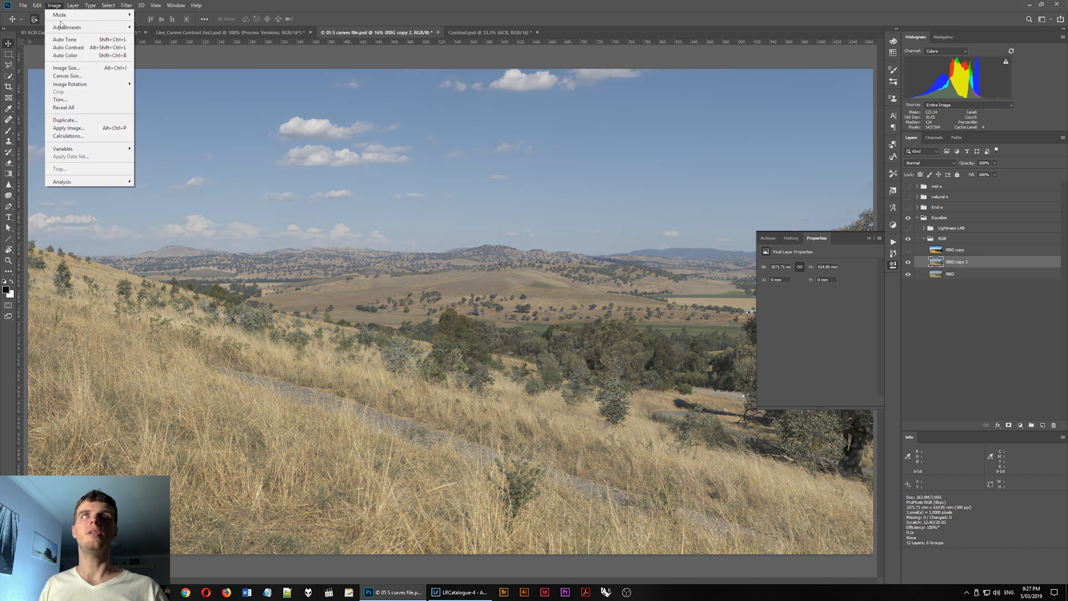
{"action": "mouse_move", "coordinate": [67, 28]}
{"action": "left_click", "coordinate": [156, 212]}
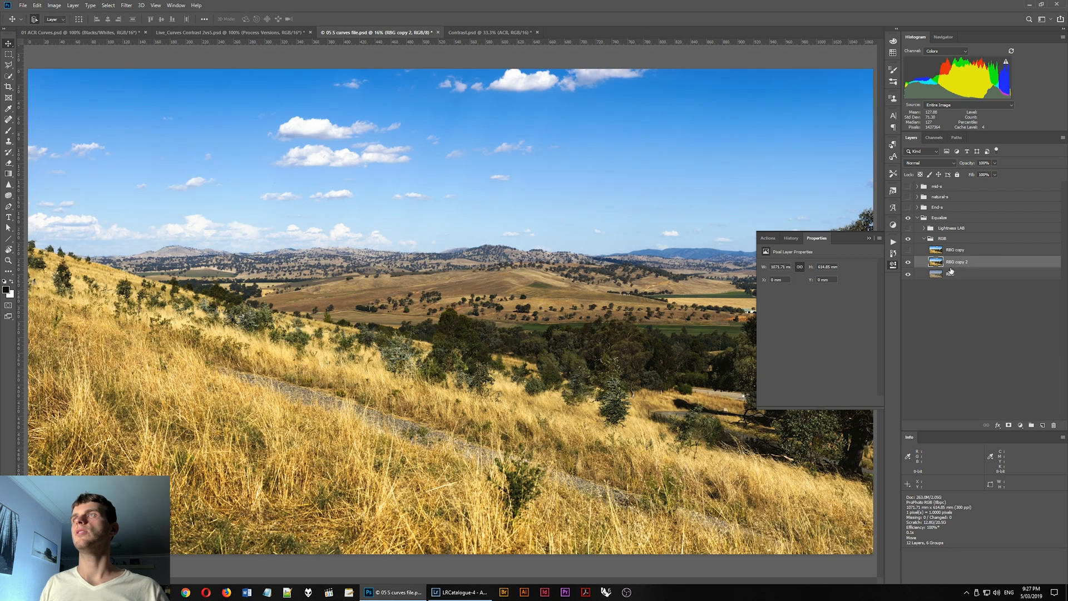
{"action": "left_click_drag", "start_coordinate": [969, 163], "coordinate": [958, 163]}
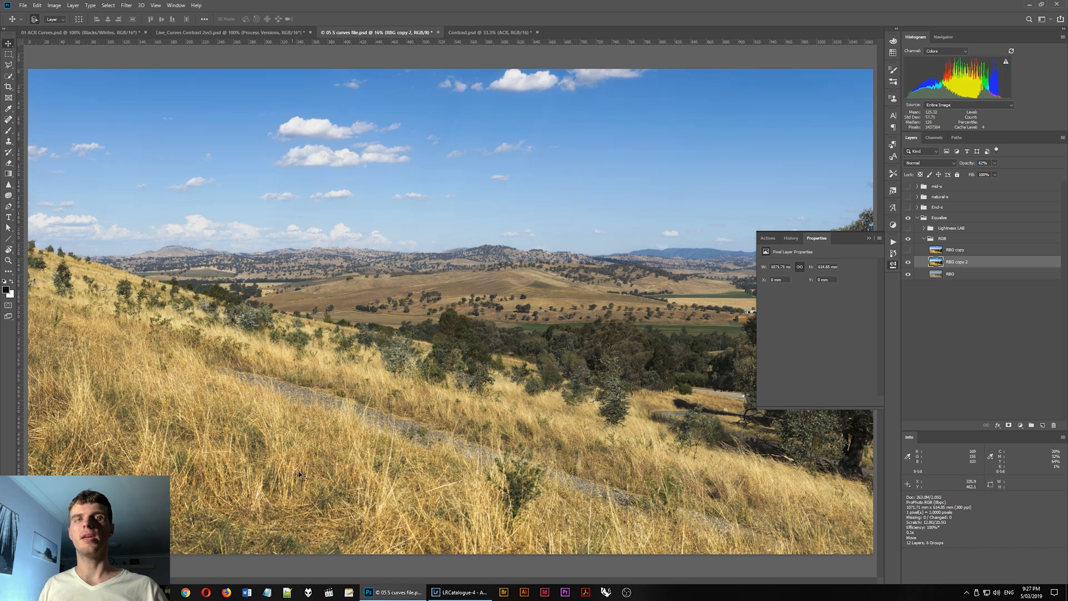
Show the Lightness LAB group and compare its equalized result with the RGB group's version.
{"action": "left_click", "coordinate": [925, 239]}
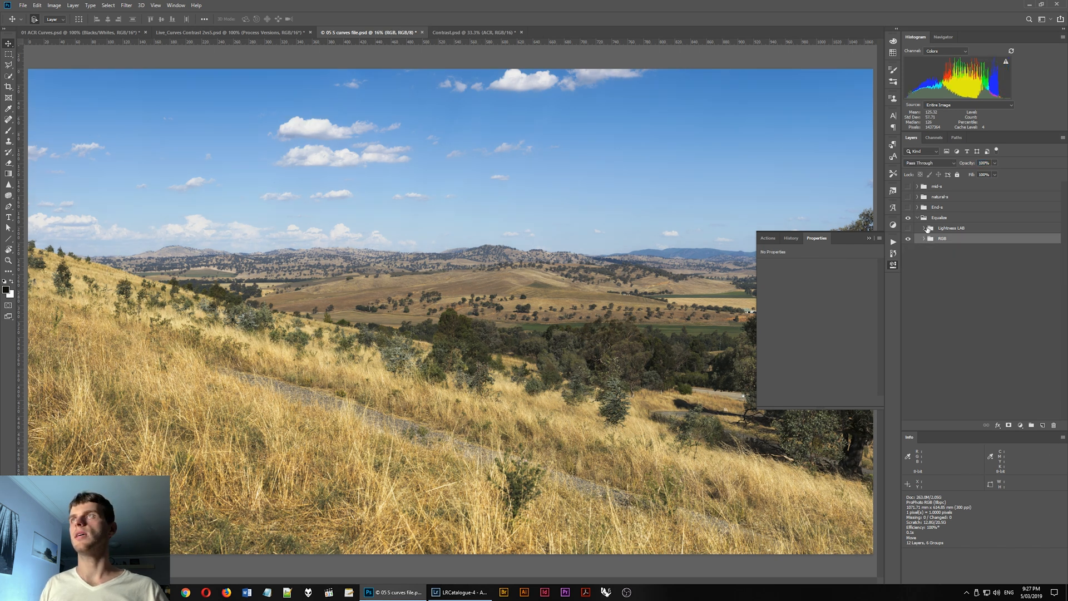
{"action": "left_click", "coordinate": [924, 228]}
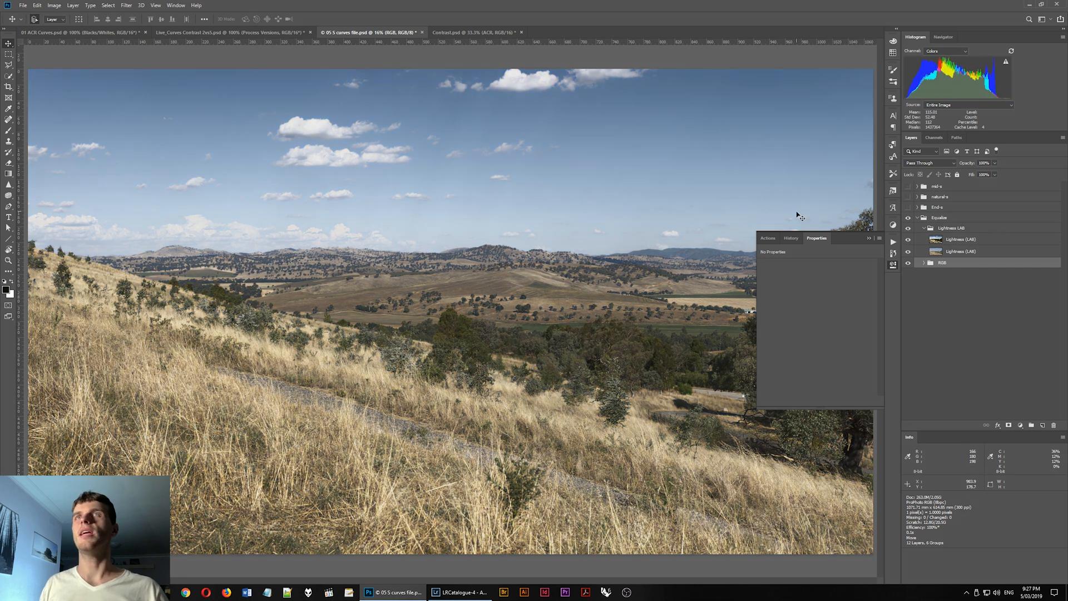
{"action": "left_click", "coordinate": [907, 228]}
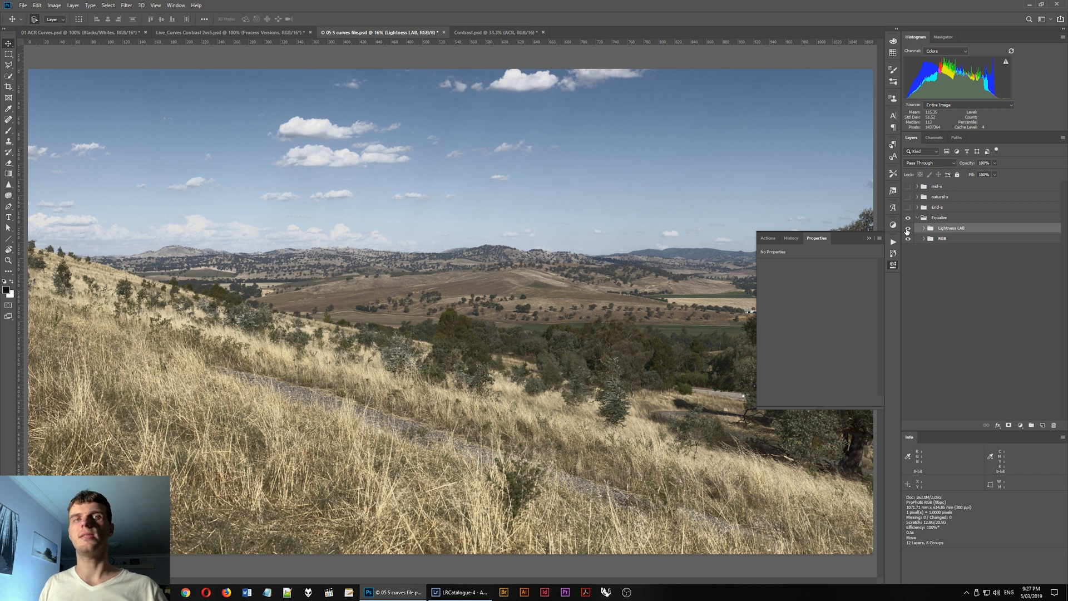
{"action": "left_click", "coordinate": [907, 228]}
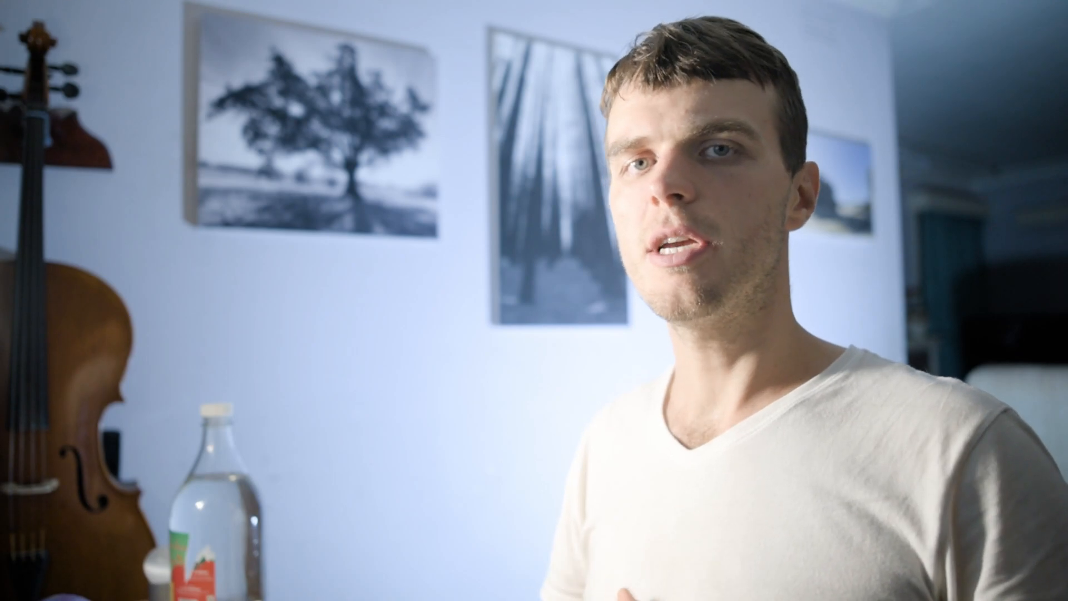